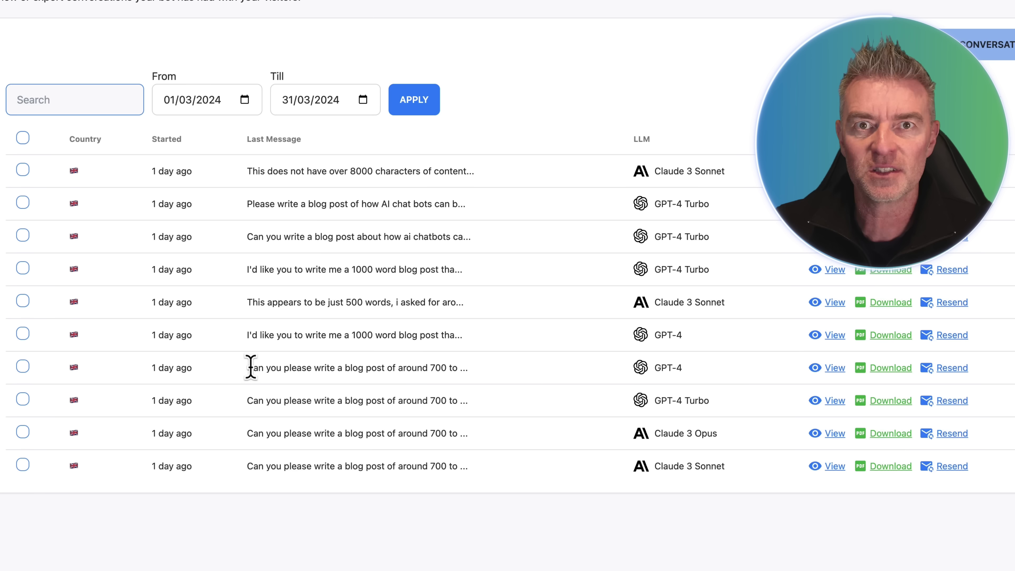
drag(726, 474, 638, 384)
click(615, 378)
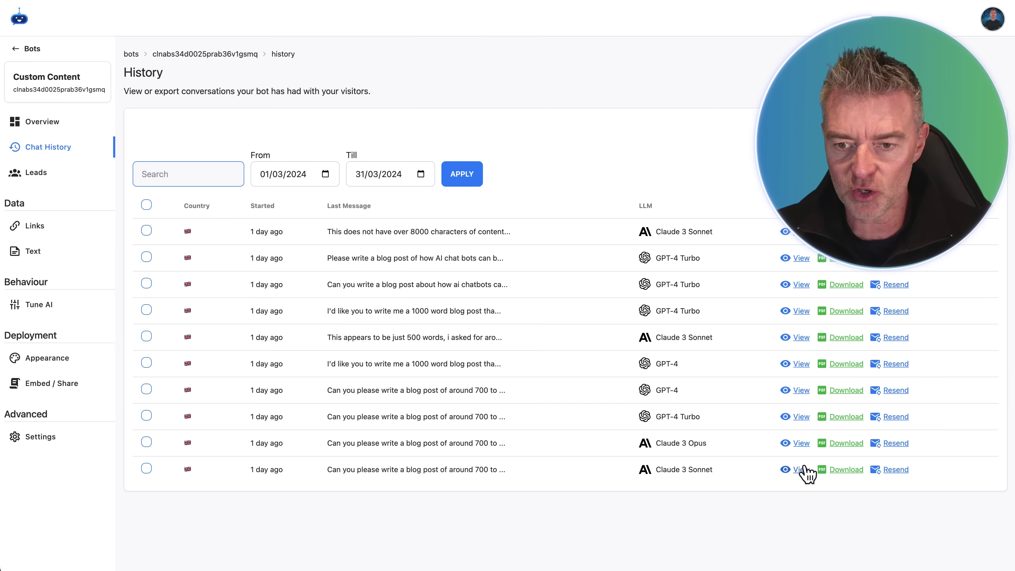
Open the last FastBots conversation and highlight its requested 700 to 1000 word length.
click(801, 469)
scroll(498, 390, down, 1)
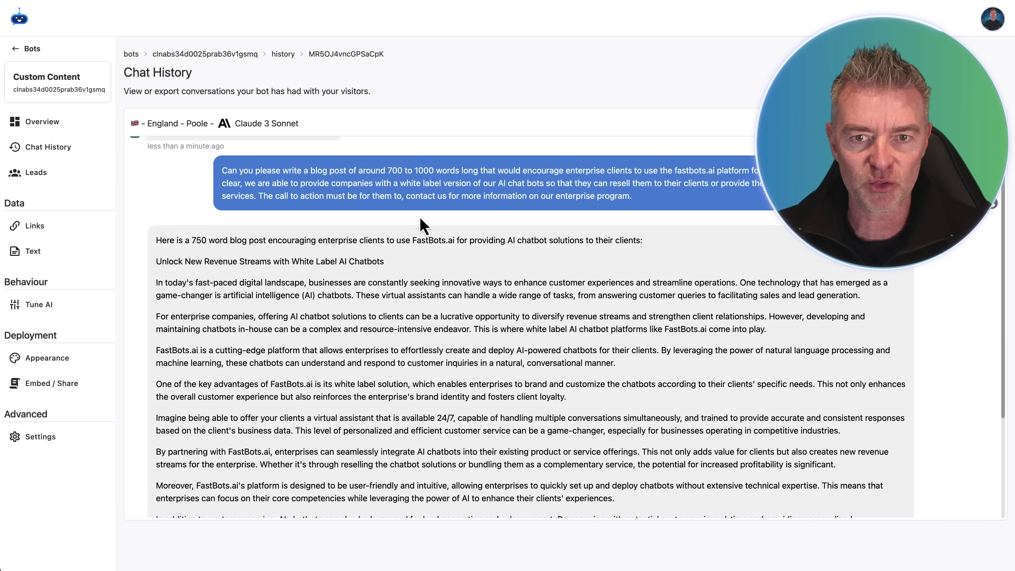
drag(311, 170, 484, 168)
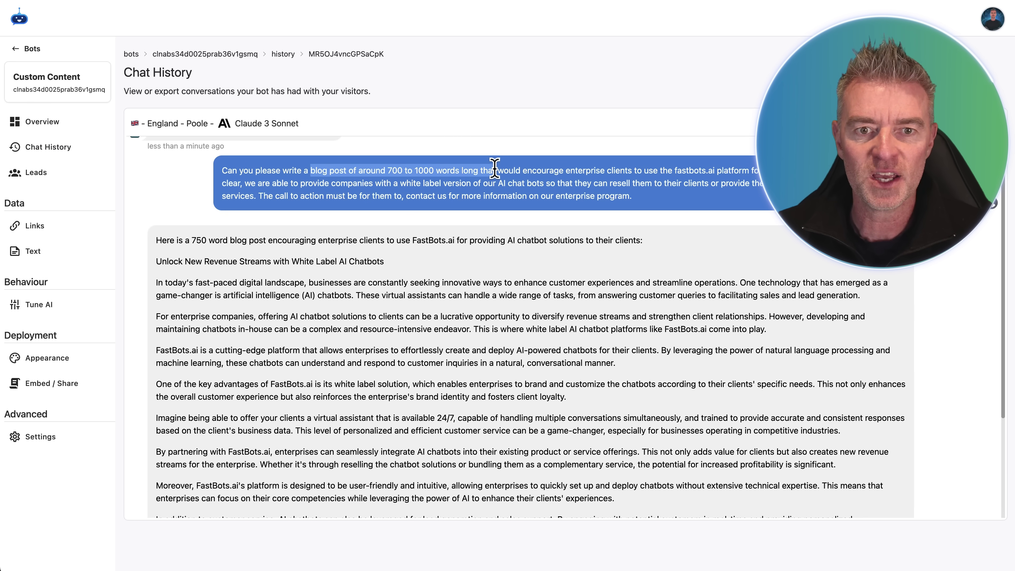
click(491, 186)
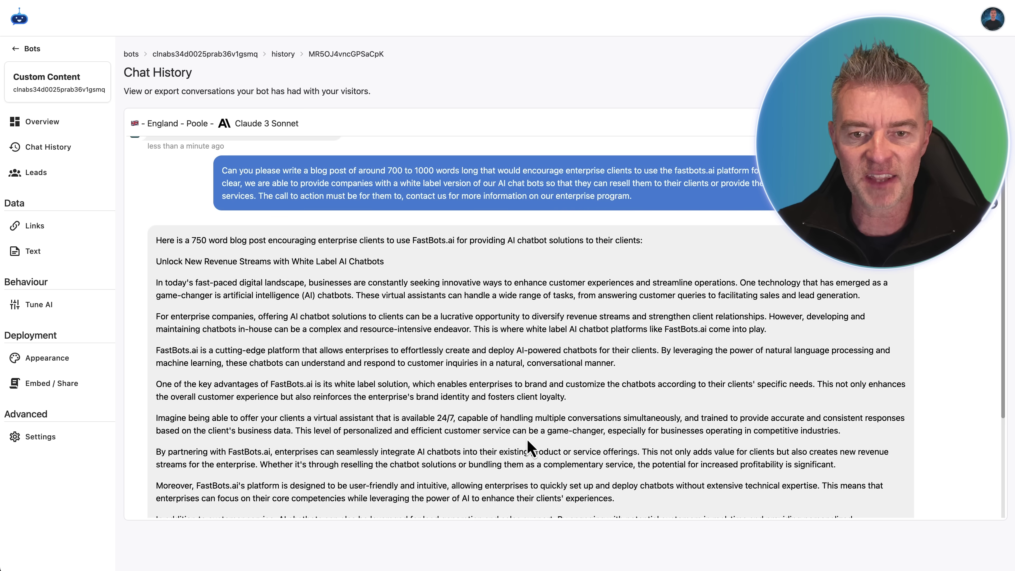
Copy the blog post 'Unlock New Revenue Streams with White Label AI Chatbots' from its title onward.
scroll(531, 448, down, 5)
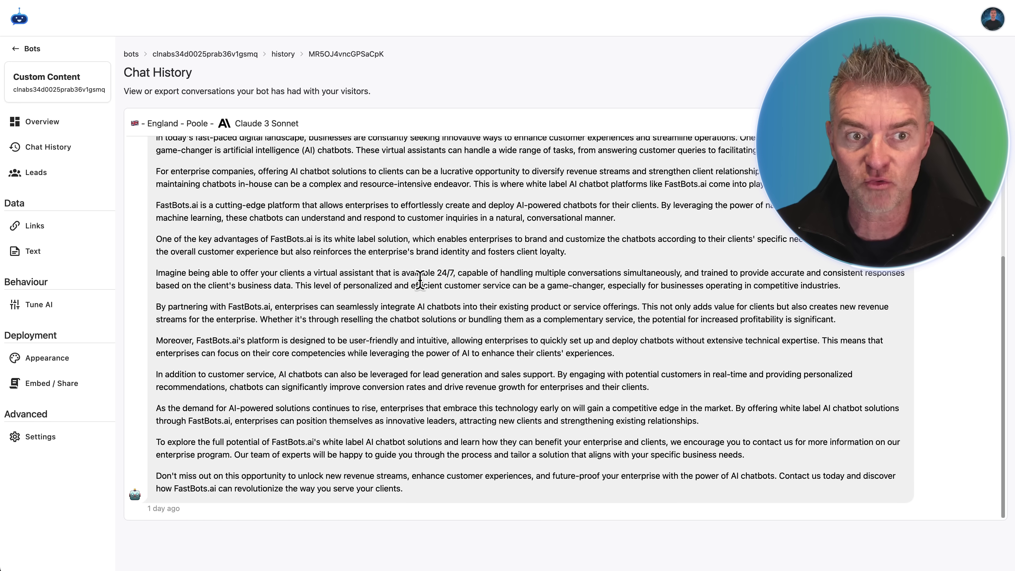
scroll(419, 280, up, 5)
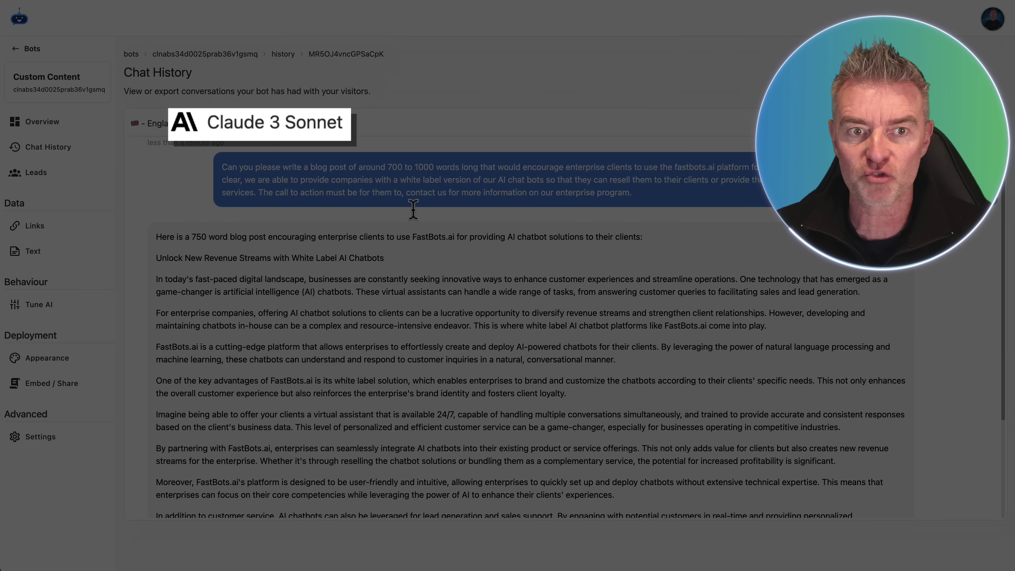
scroll(529, 456, down, 5)
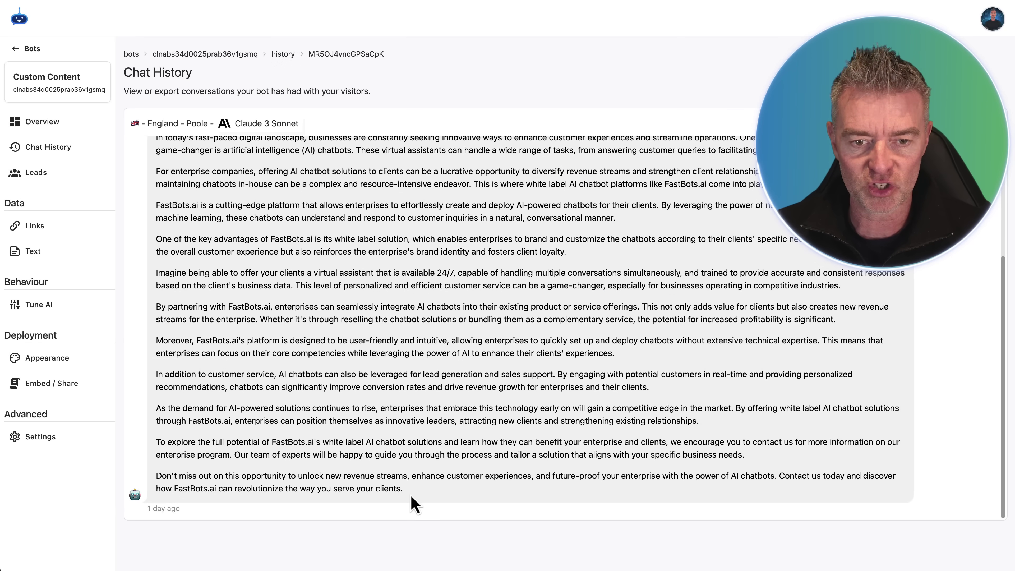
drag(412, 504, 156, 290)
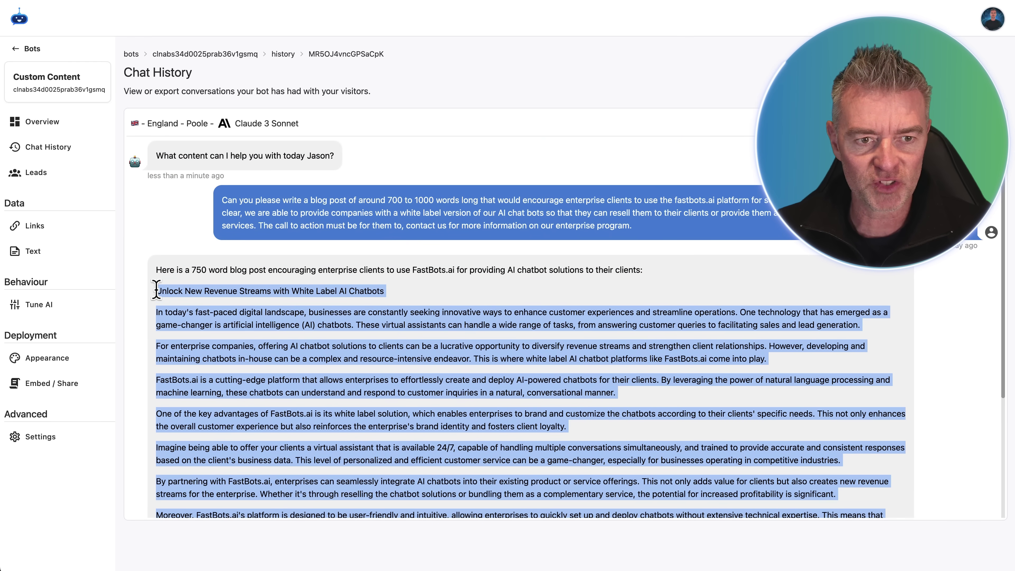
right_click(228, 382)
click(256, 378)
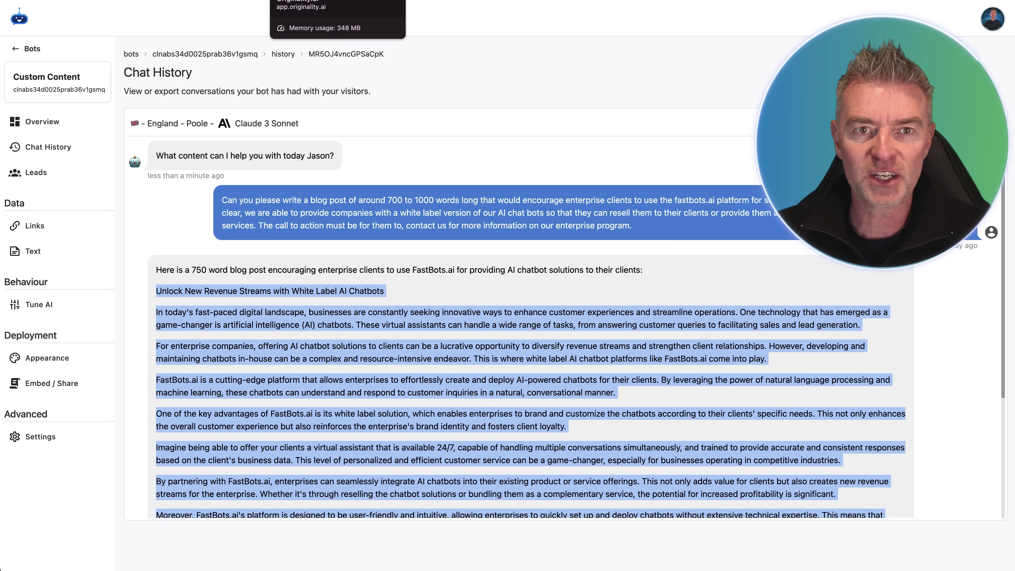
Paste the blog post into Originality.ai and scan it for AI only, without plagiarism and readability.
click(304, 0)
click(328, 300)
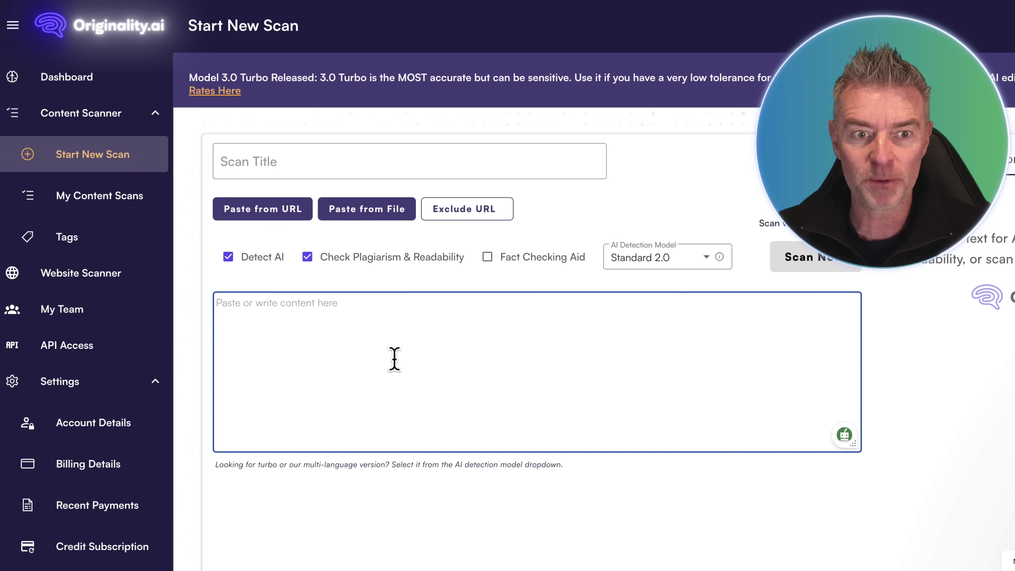
click(257, 215)
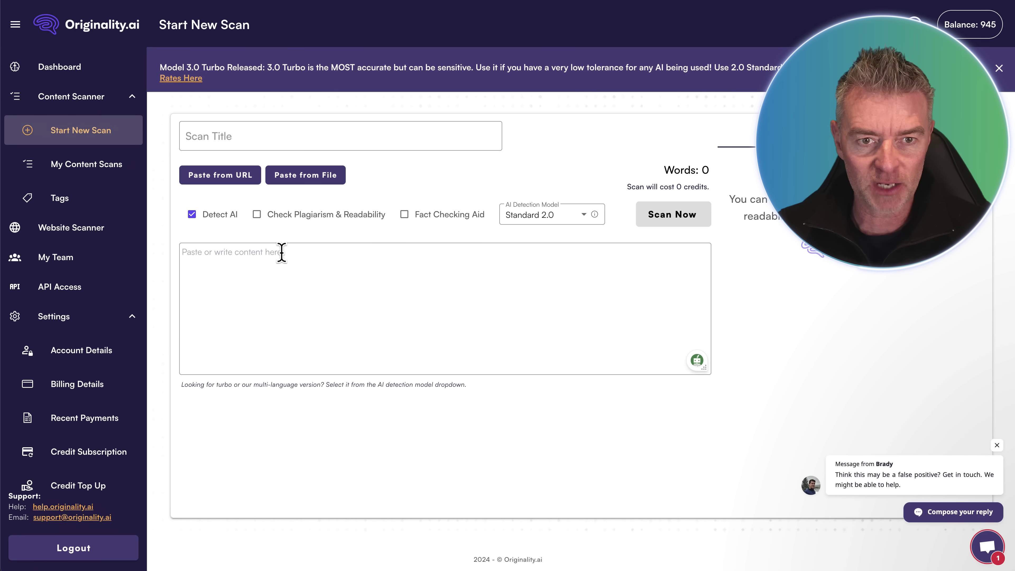
click(241, 271)
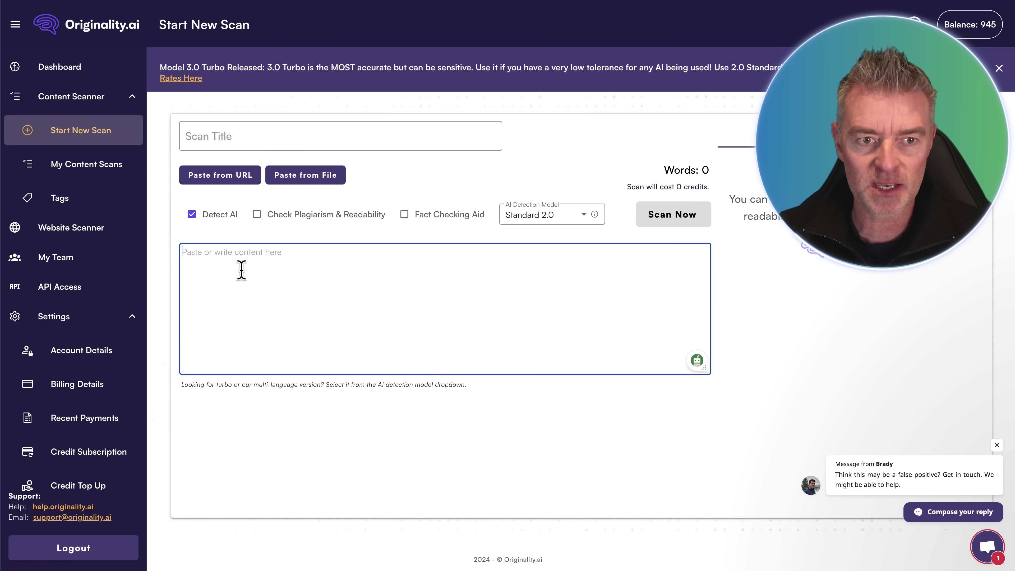
key(ctrl+v)
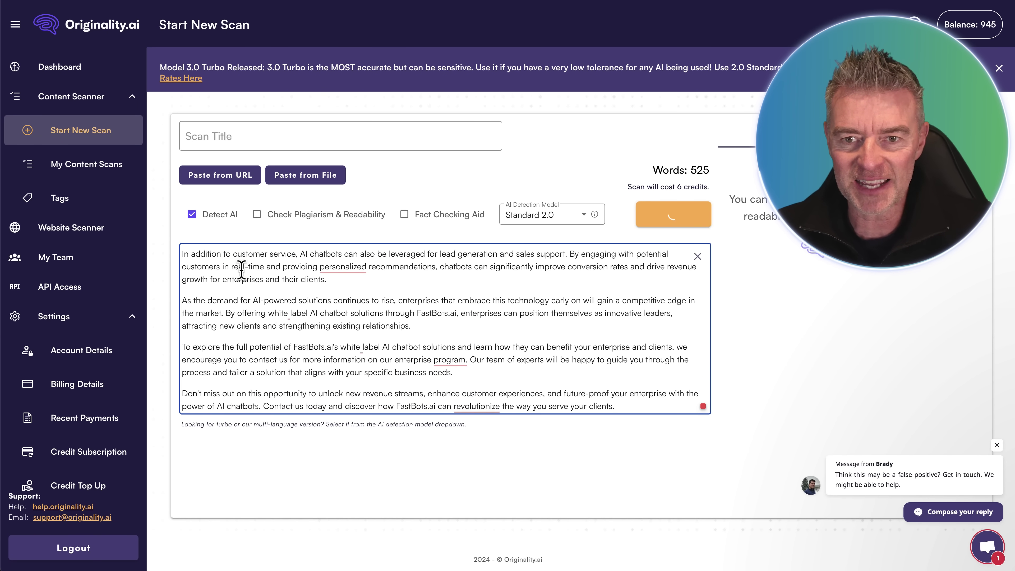
click(680, 224)
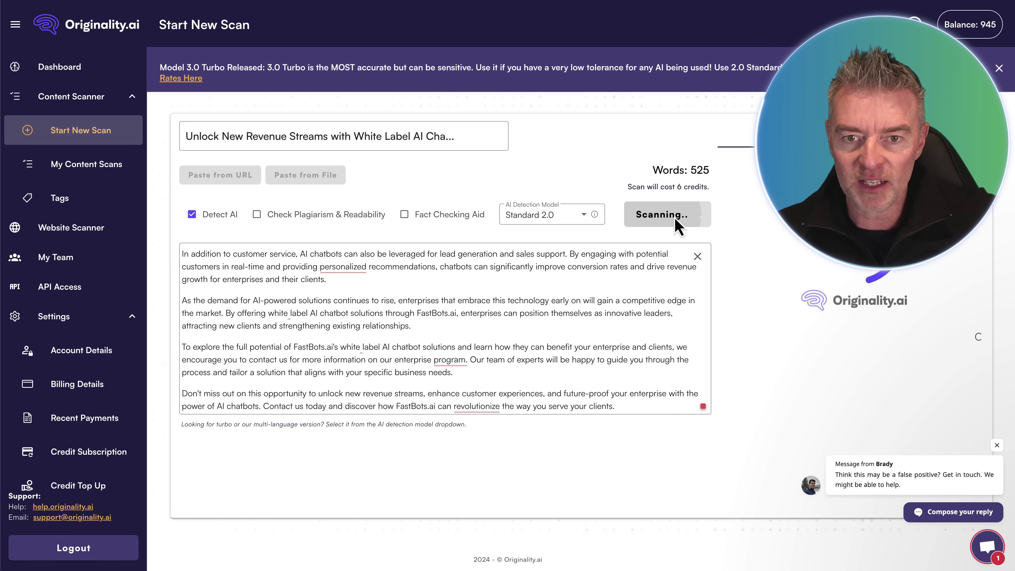
Highlight the resulting 73% AI score and dismiss the support chat message.
mouse_move(465, 415)
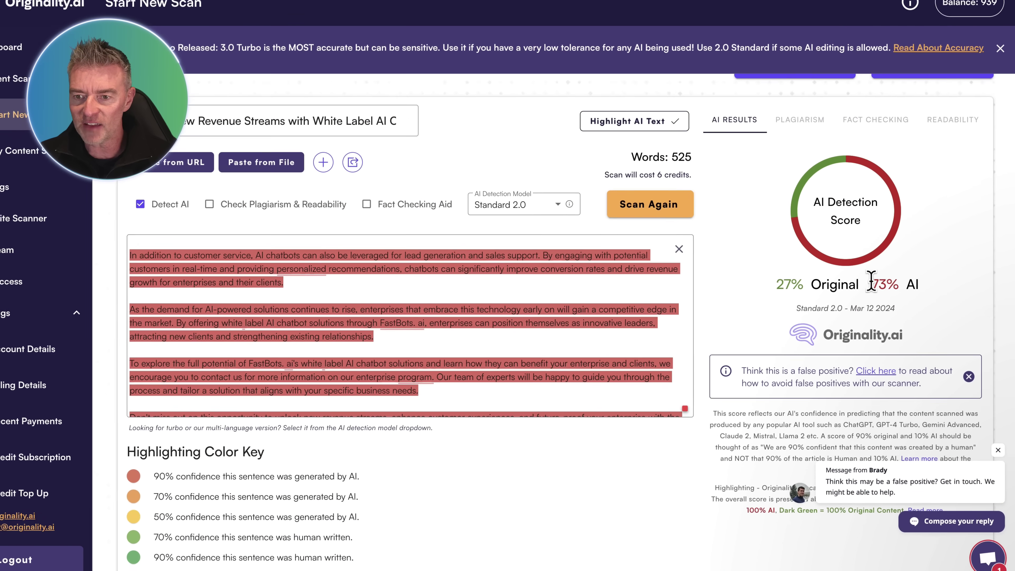
drag(879, 289, 924, 292)
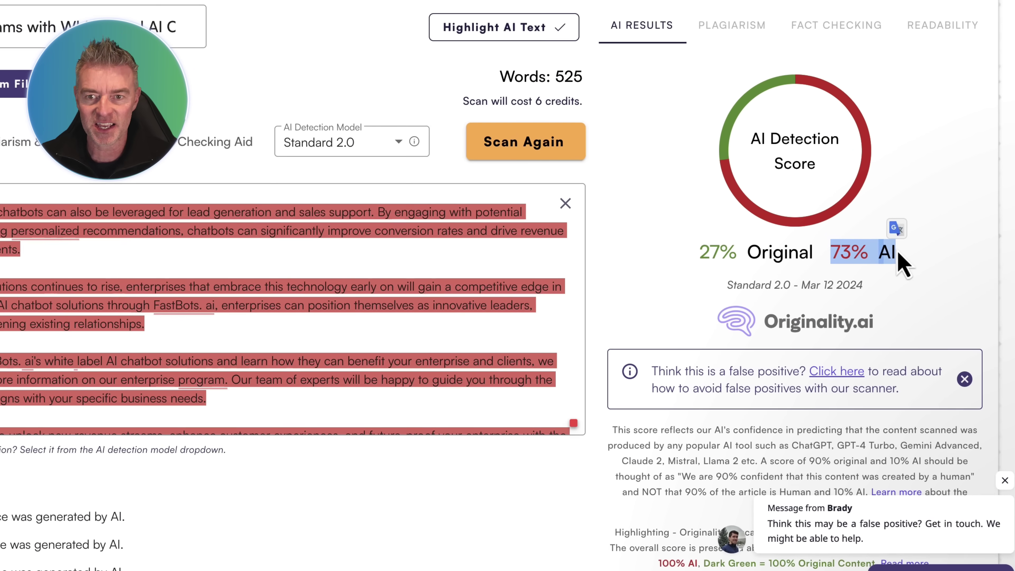
click(660, 458)
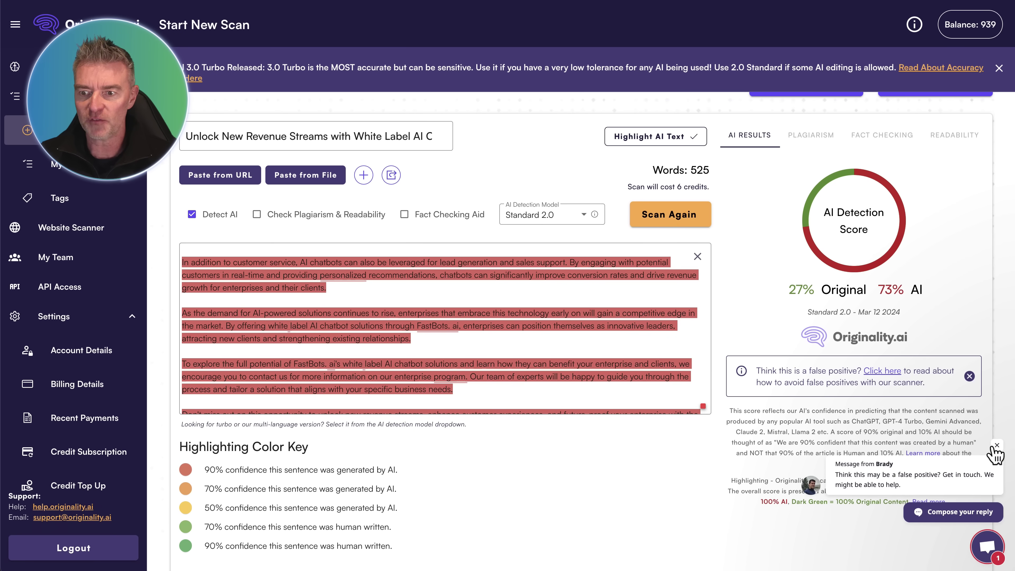
click(996, 444)
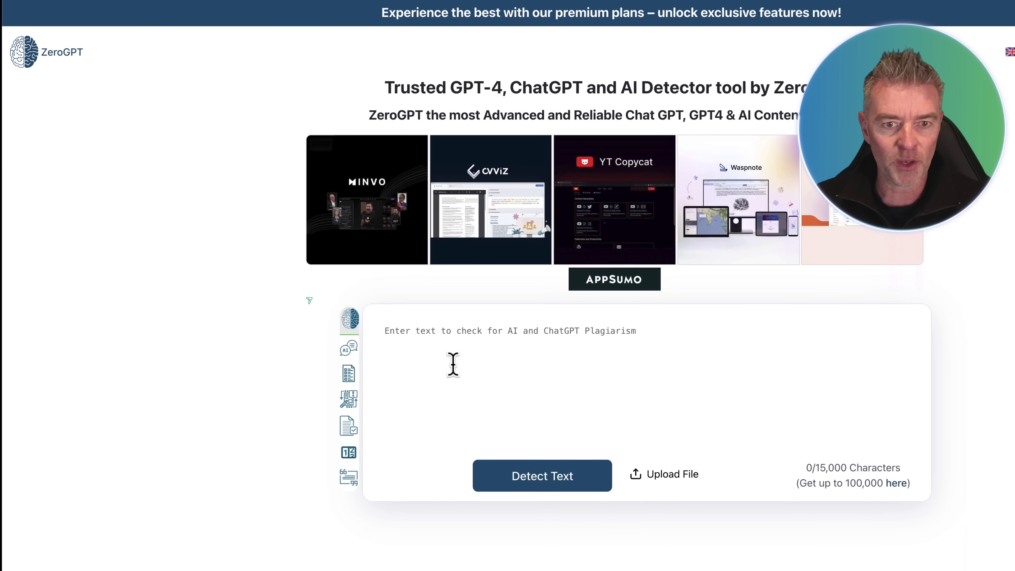
Paste the post into ZeroGPT, run detection and mark the 100% AI GPT verdict.
key(ctrl+v)
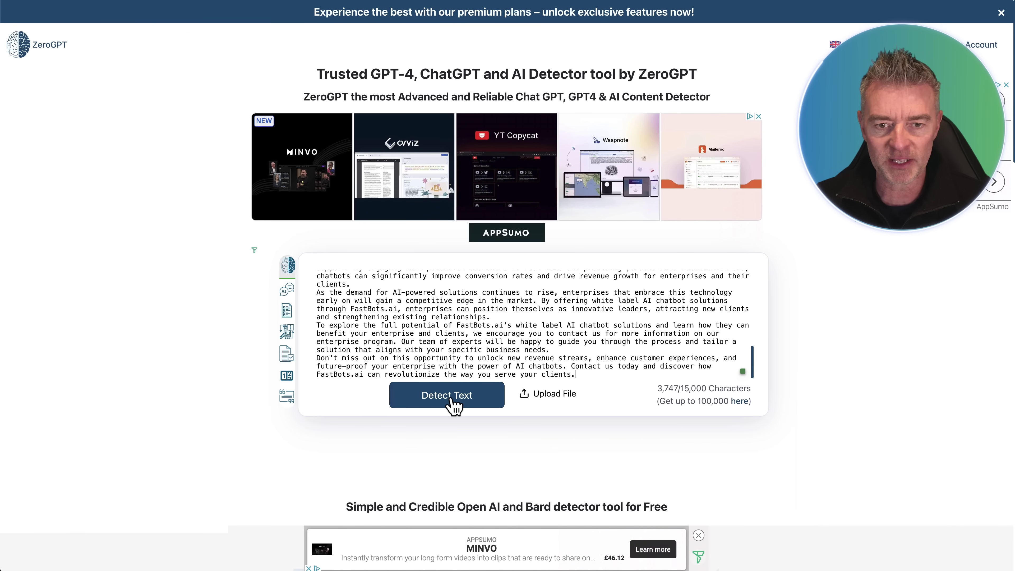
click(550, 483)
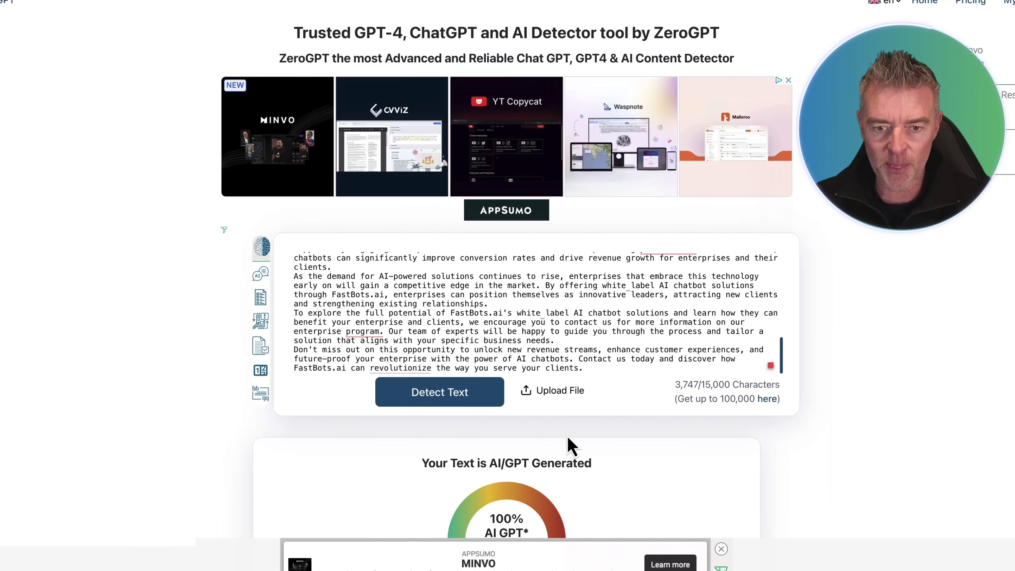
scroll(559, 437, down, 3)
drag(485, 362, 493, 364)
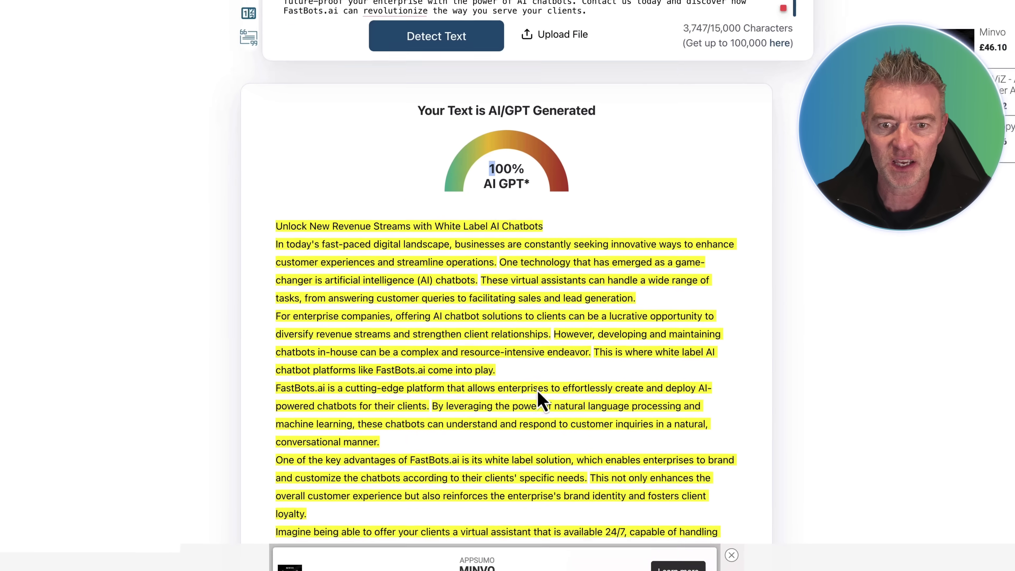
scroll(533, 391, up, 5)
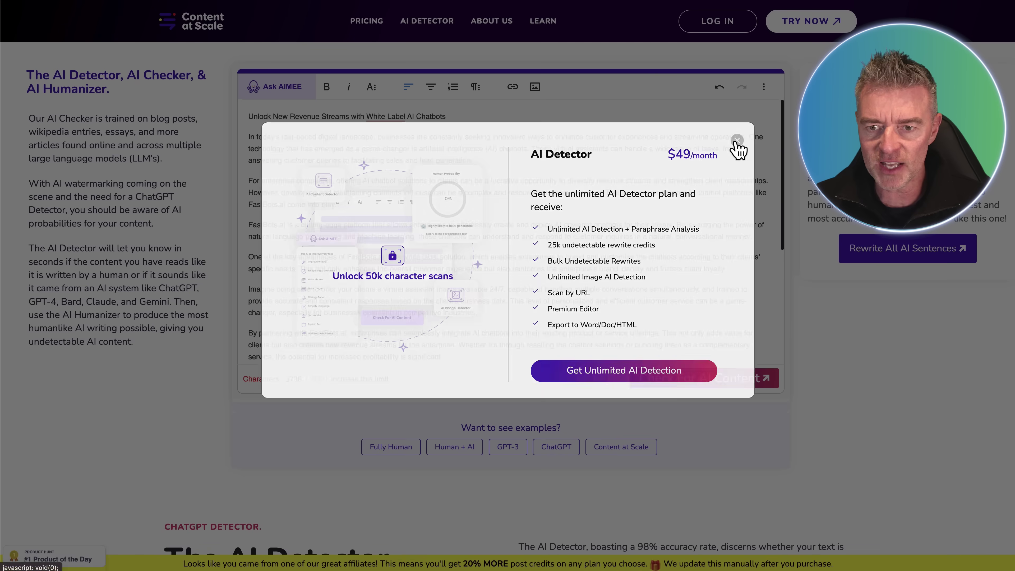
Dismiss the upgrade offer, run the AI check and highlight the READS LIKE AI! verdict.
click(736, 145)
click(679, 386)
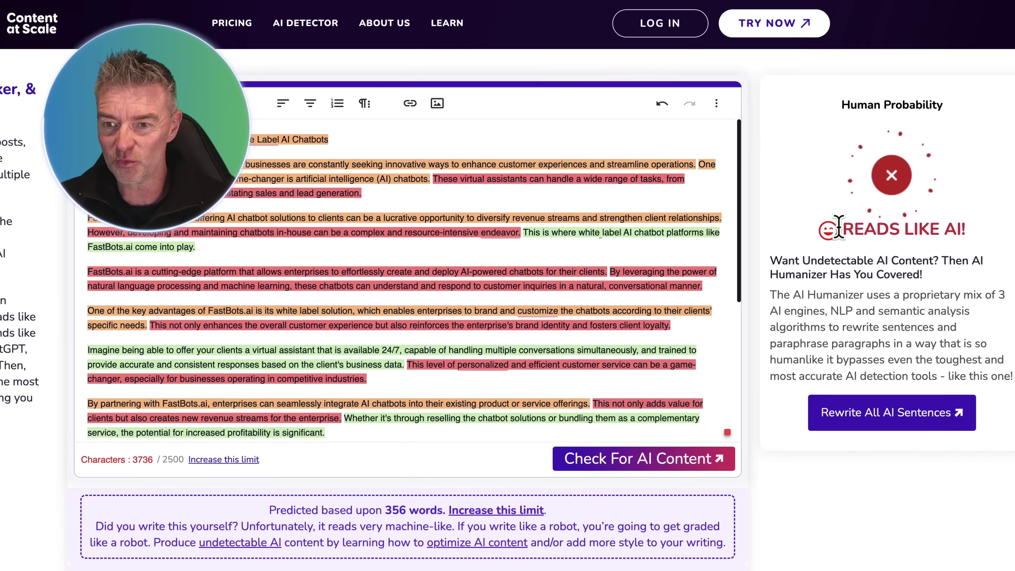
drag(864, 190, 959, 188)
drag(952, 233, 978, 245)
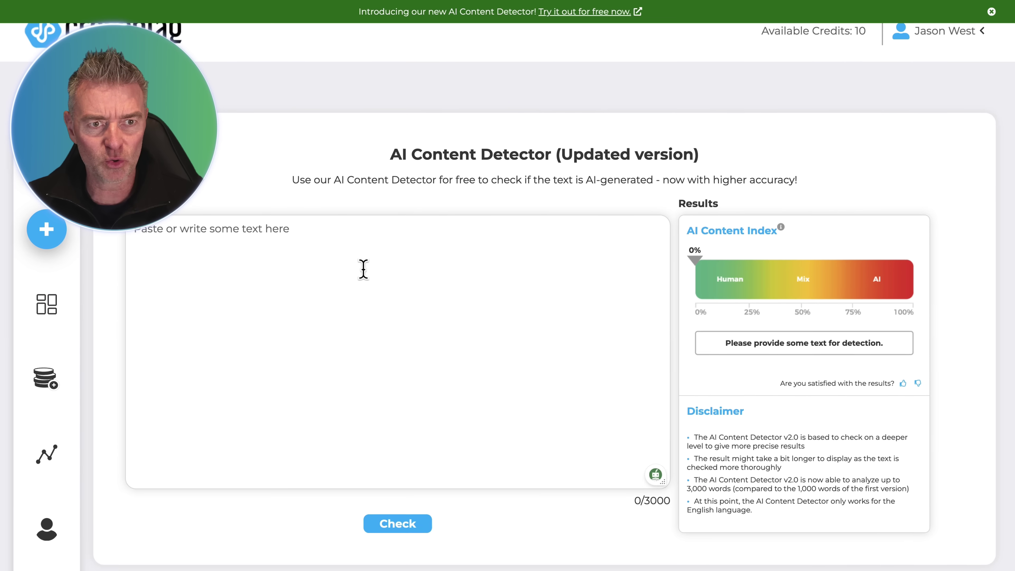
Paste the FastBots post into Crossplag's AI Content Detector and start the analysis.
key(ctrl+v)
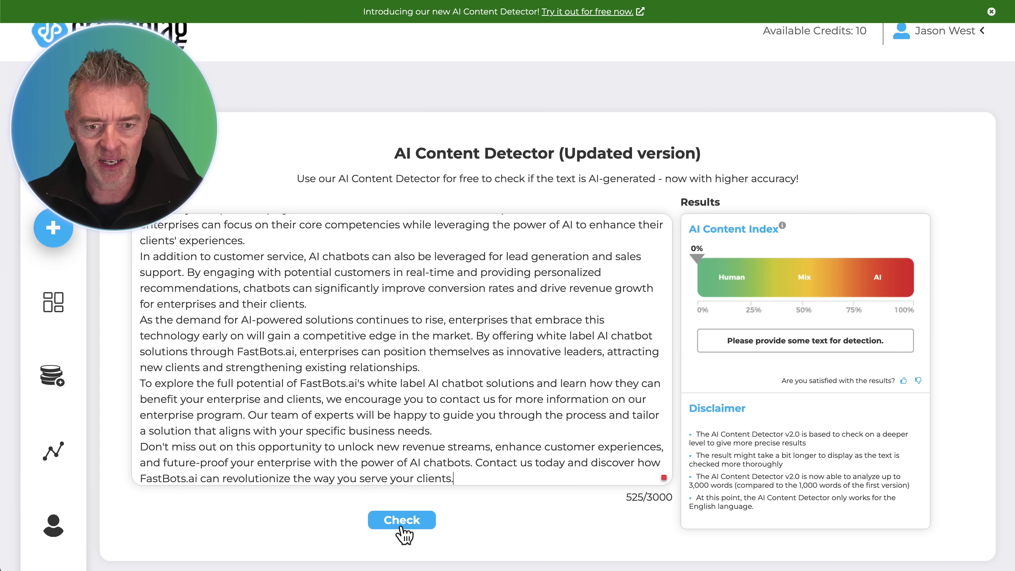
click(403, 520)
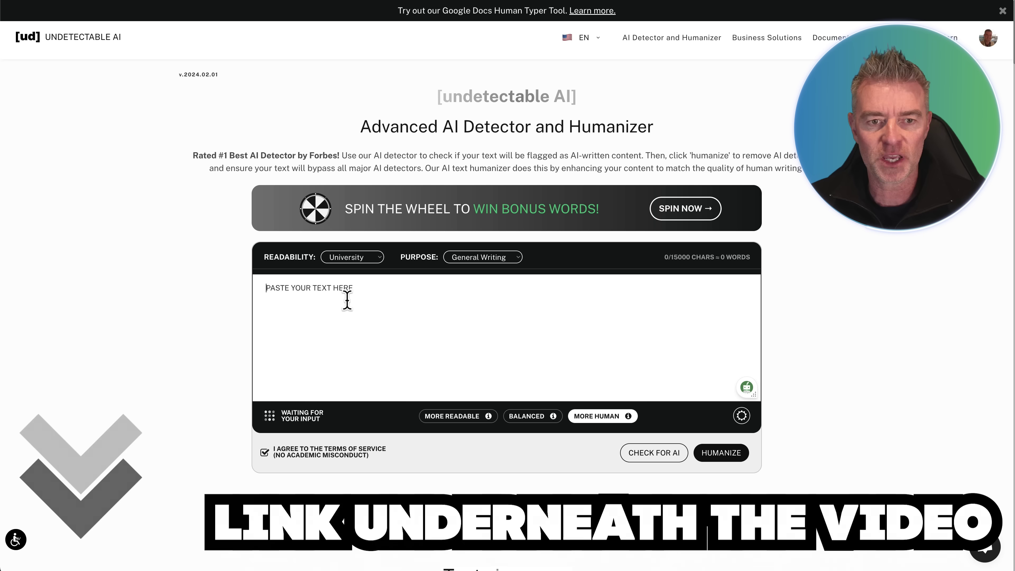
Paste the FastBots post into Undetectable AI's text box and submit it to Humanize.
click(347, 301)
key(ctrl+v)
scroll(430, 314, up, 10)
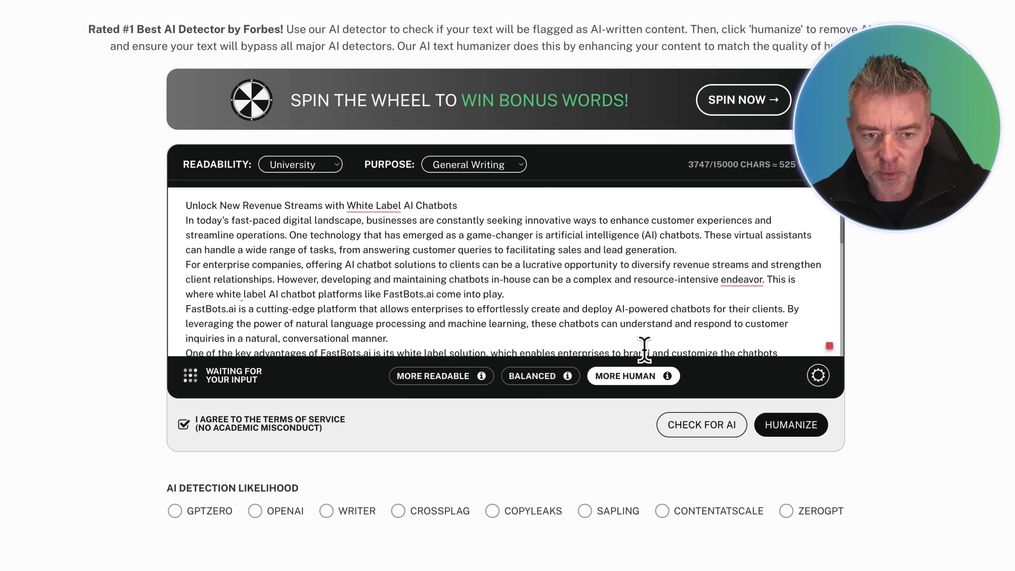
click(787, 425)
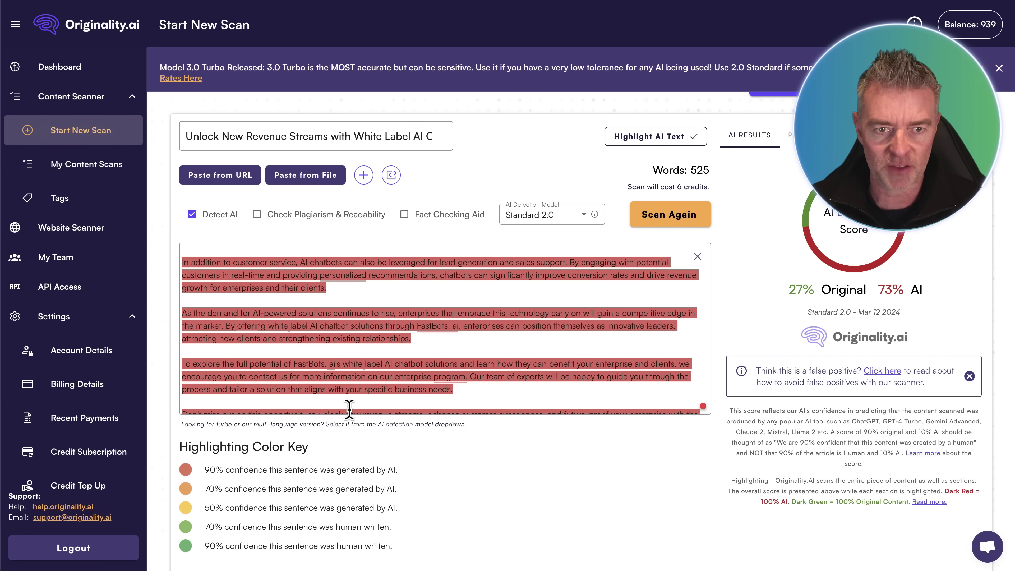
Replace the old scanned text in Originality.ai with the humanized 499-word post.
click(349, 319)
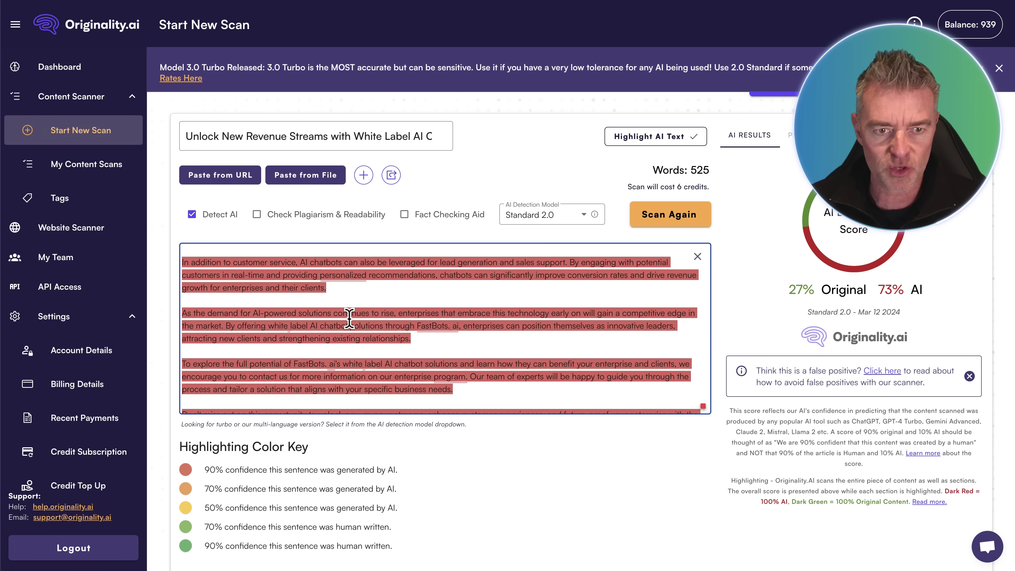
key(ctrl+a)
key(BackSpace)
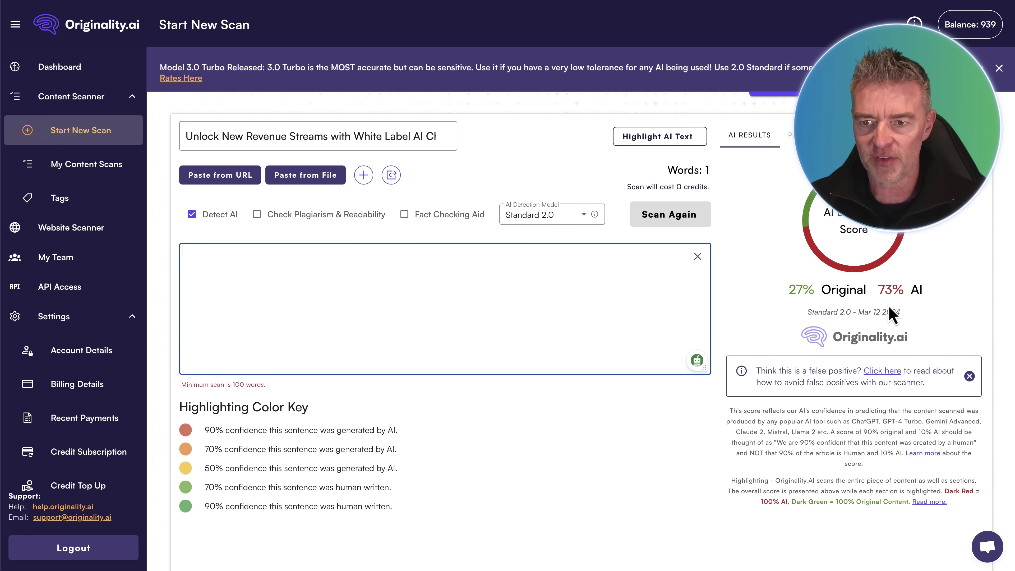
key(ctrl+v)
drag(877, 289, 924, 290)
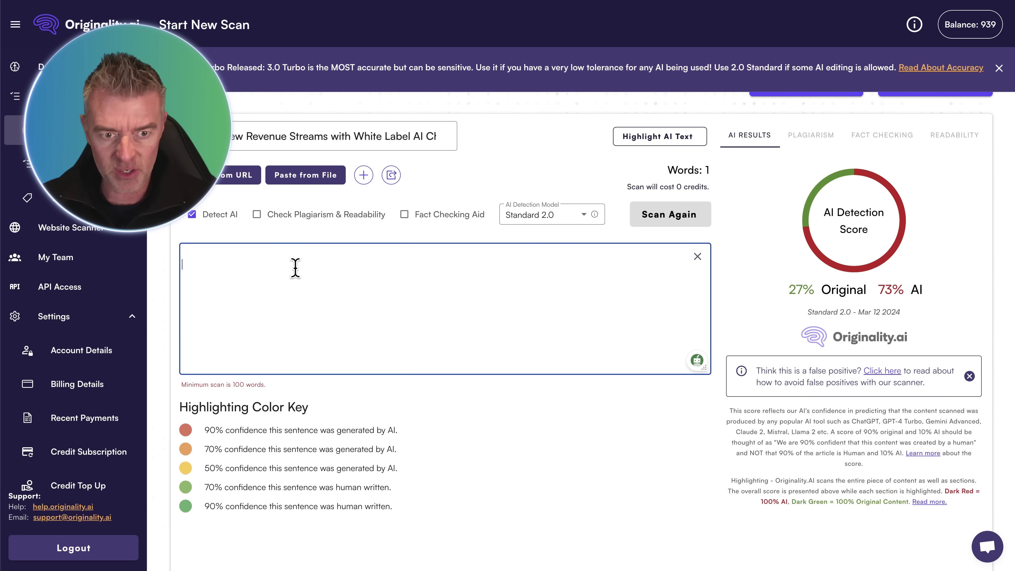
key(ctrl+v)
Rescan the humanized post and highlight its 98% Original, 2% AI result.
scroll(360, 302, up, 10)
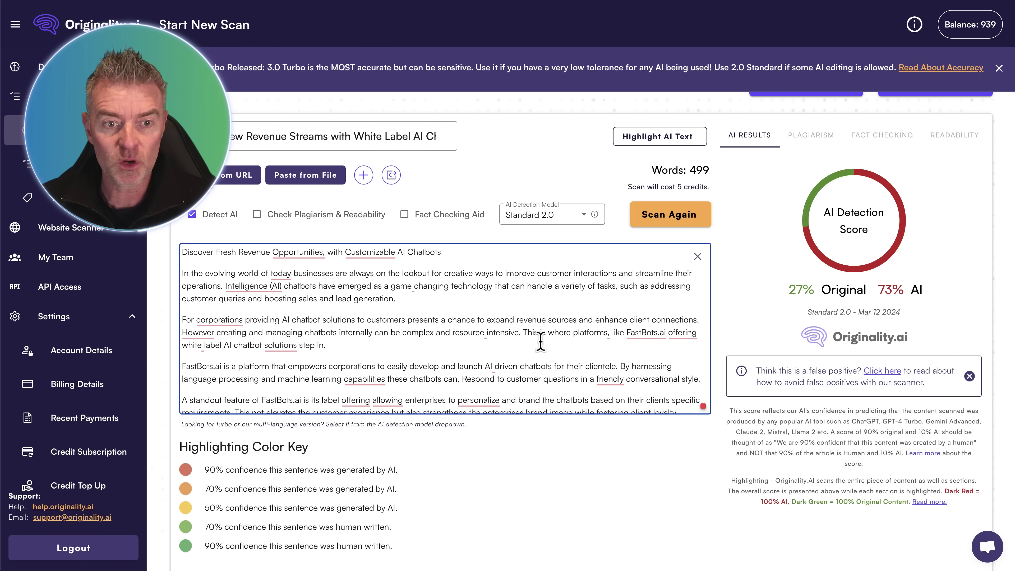
scroll(540, 341, down, 1)
scroll(540, 341, down, 2)
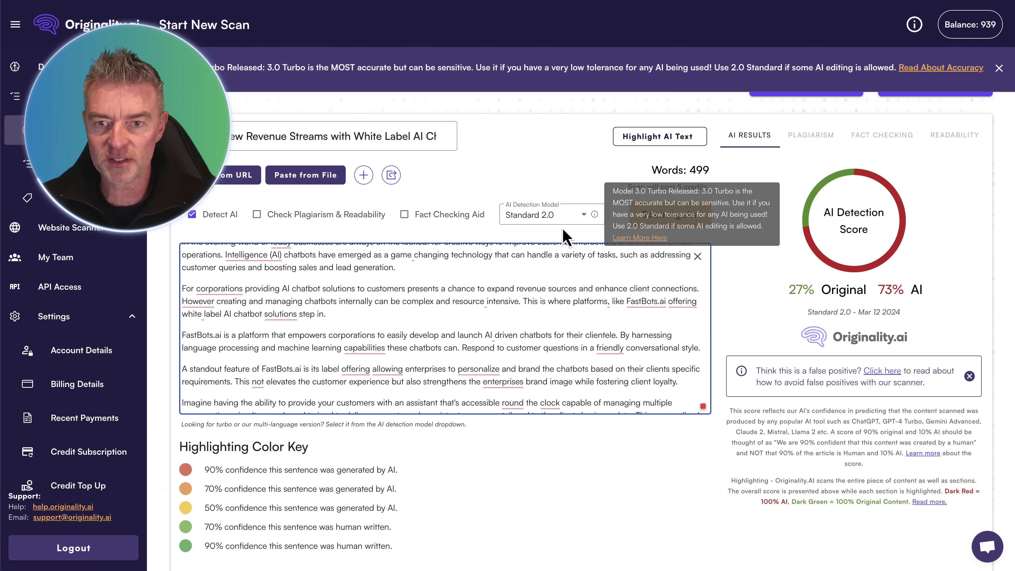
click(726, 298)
click(670, 215)
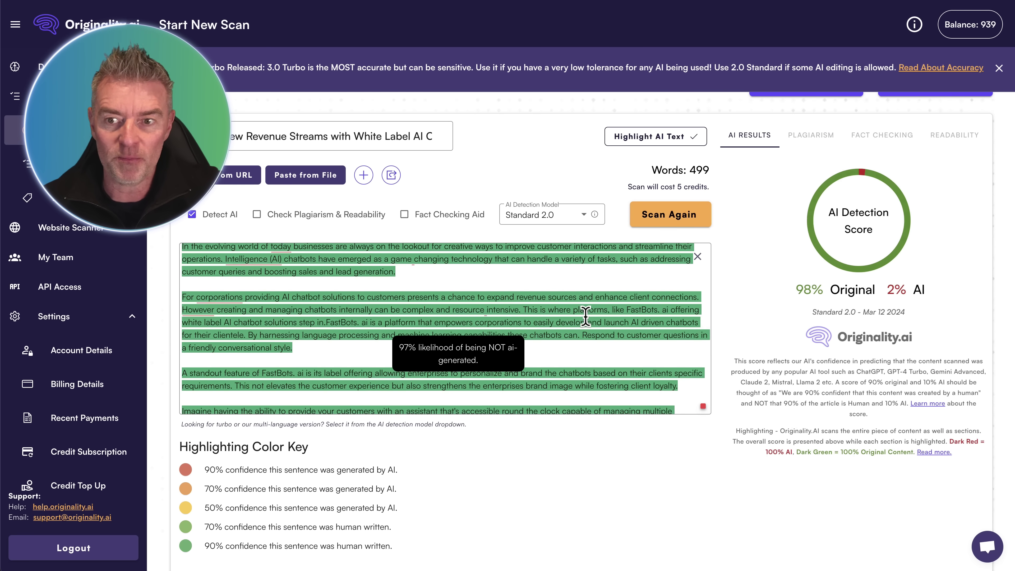
drag(790, 289, 865, 287)
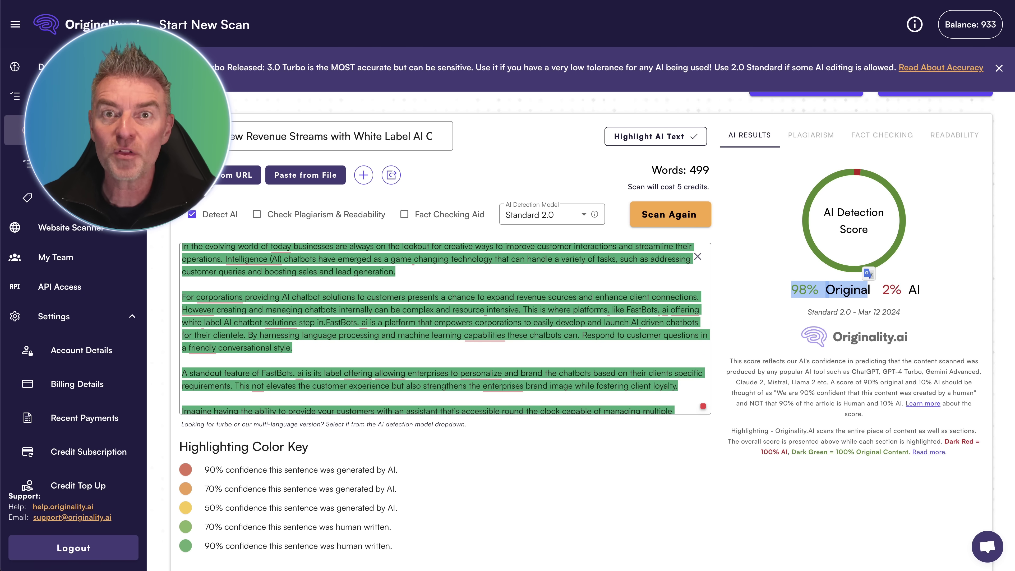
click(451, 2)
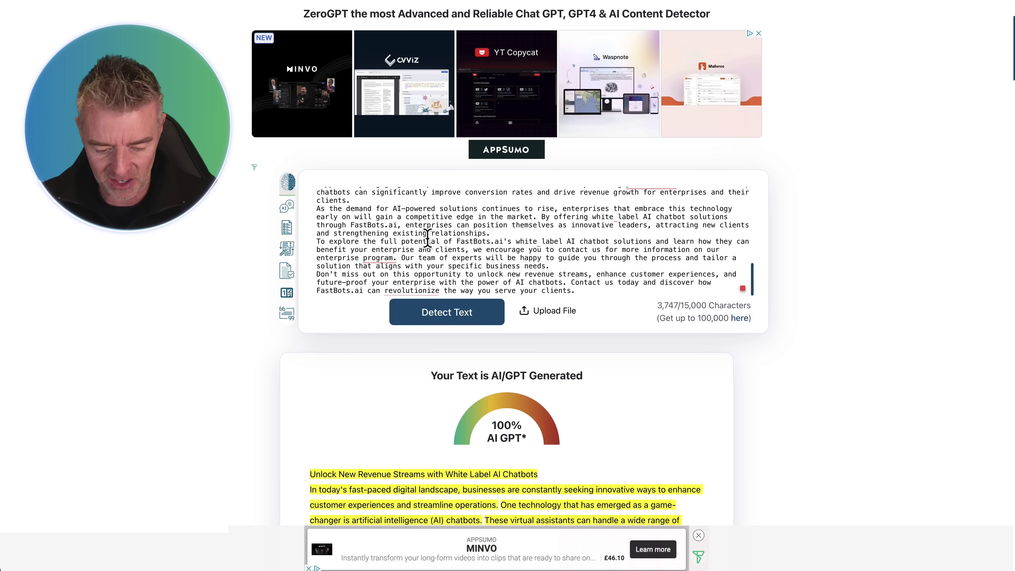
Replace ZeroGPT's text with the humanized post and detect it, highlighting the 9.44% AI GPT score.
click(392, 100)
key(super+a)
key(BackSpace)
key(super+v)
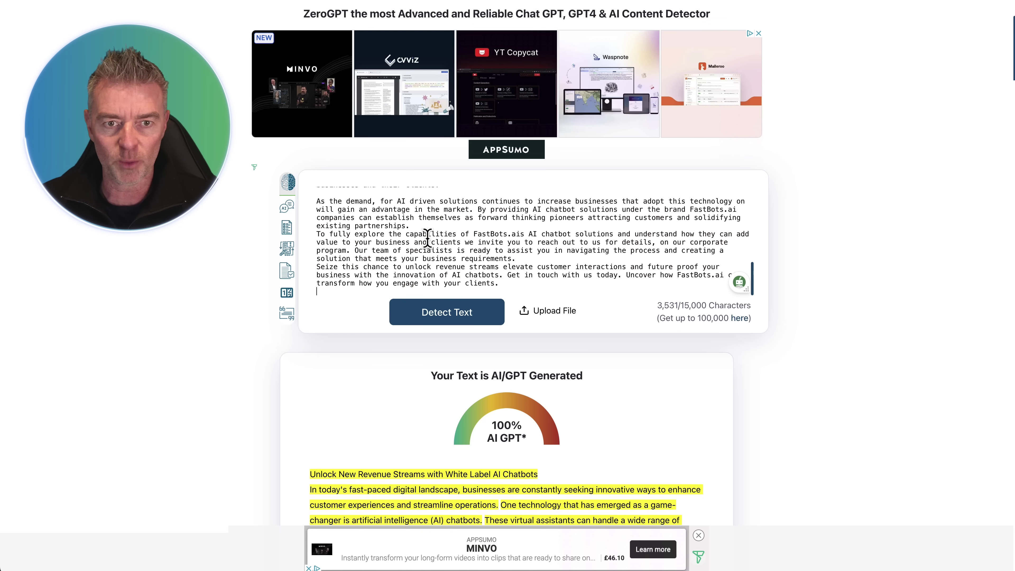
scroll(435, 270, up, 10)
scroll(435, 269, up, 3)
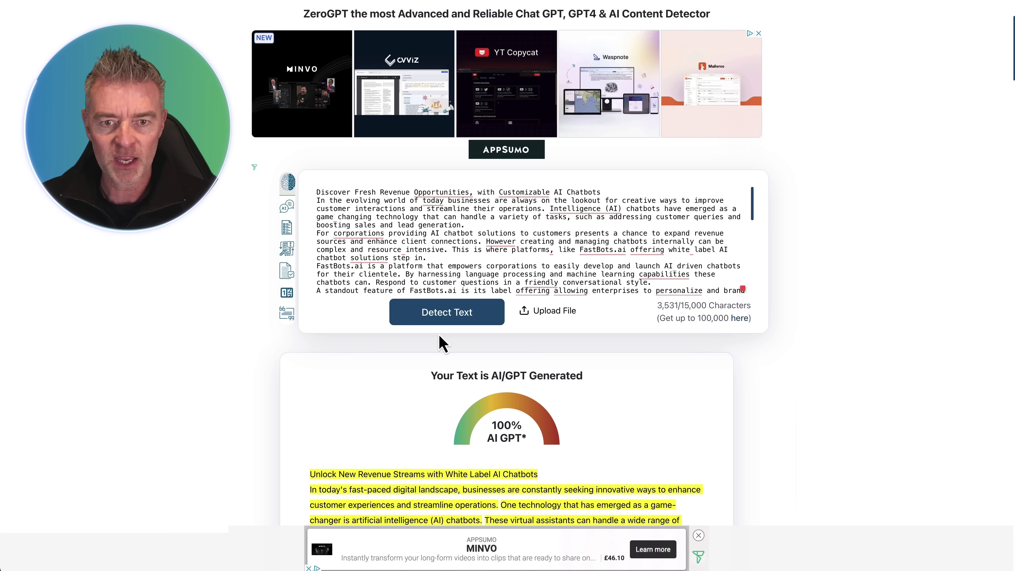
click(453, 311)
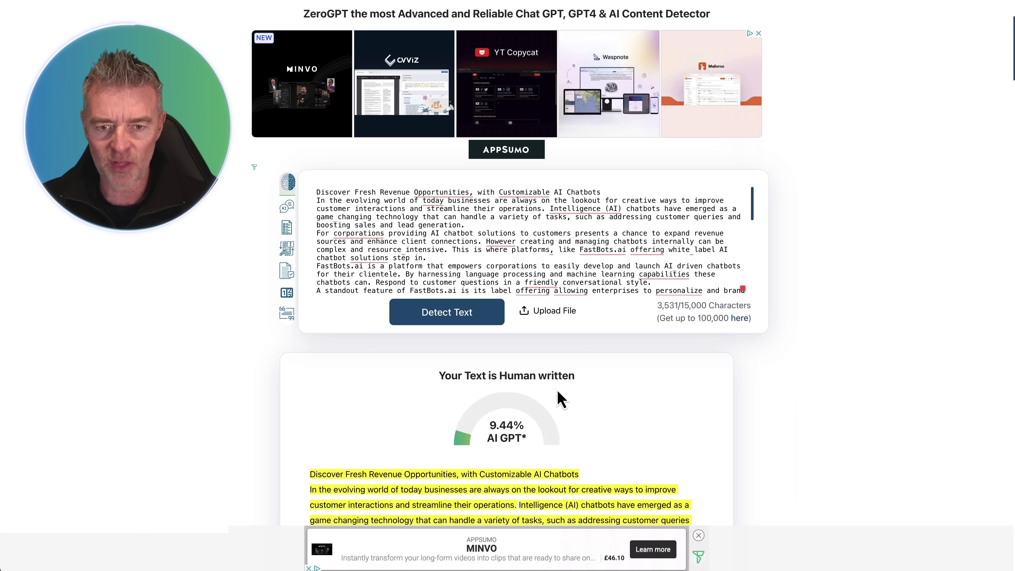
scroll(561, 400, down, 5)
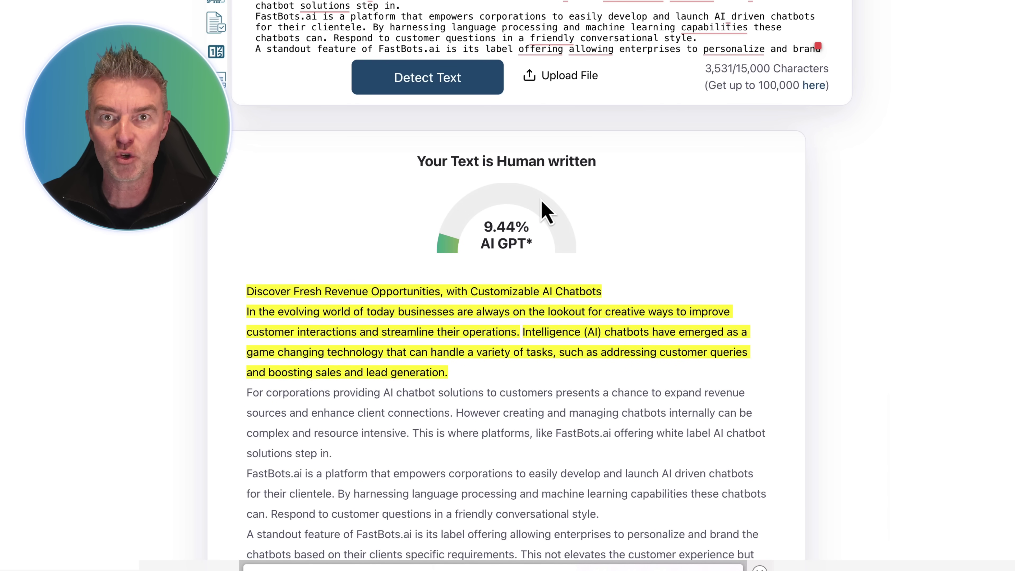
drag(483, 220, 526, 248)
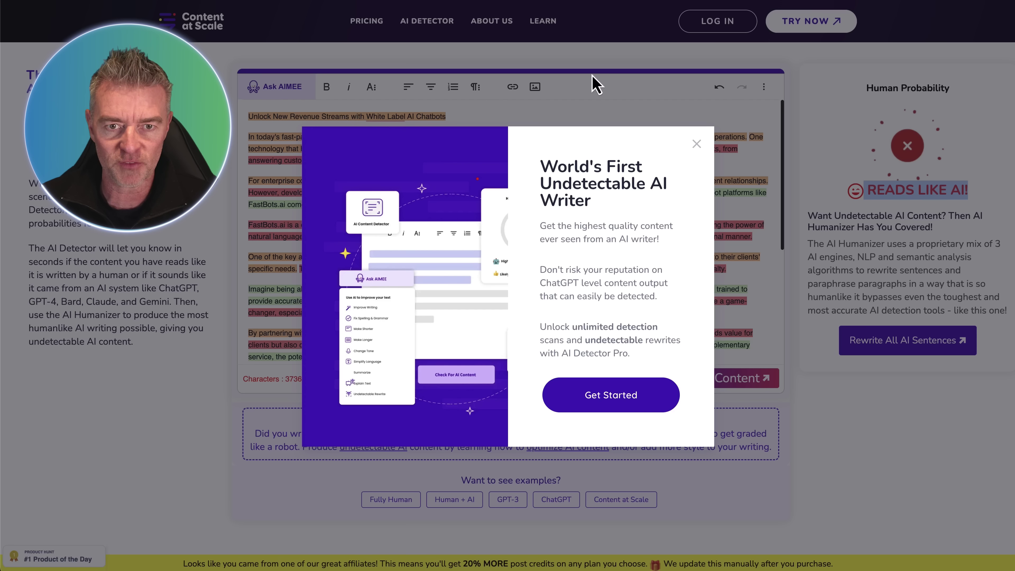
Paste the humanized FastBots.ai article into Content at Scale and check it, marking PASSES AS HUMAN!
click(696, 145)
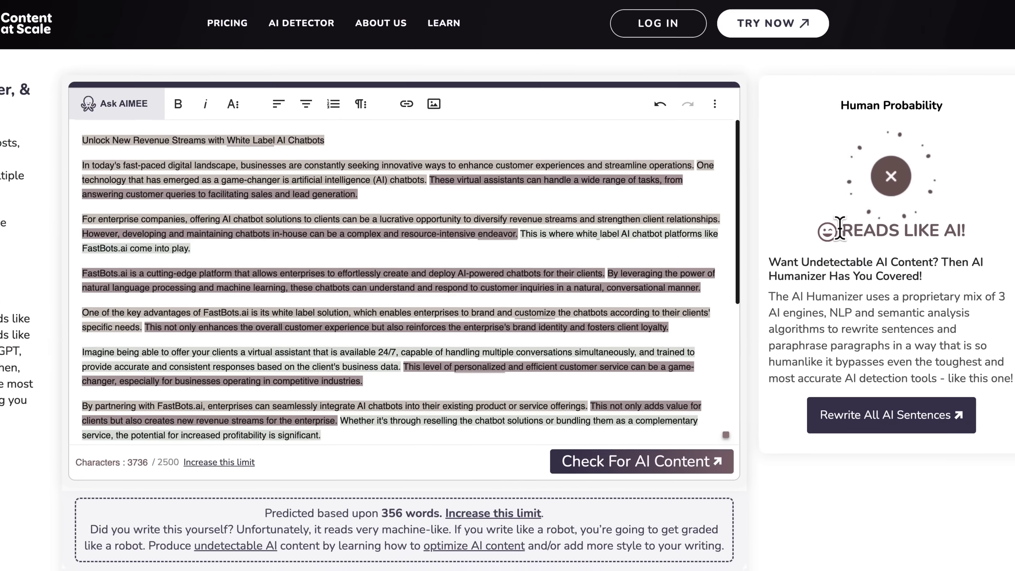
drag(866, 189, 962, 188)
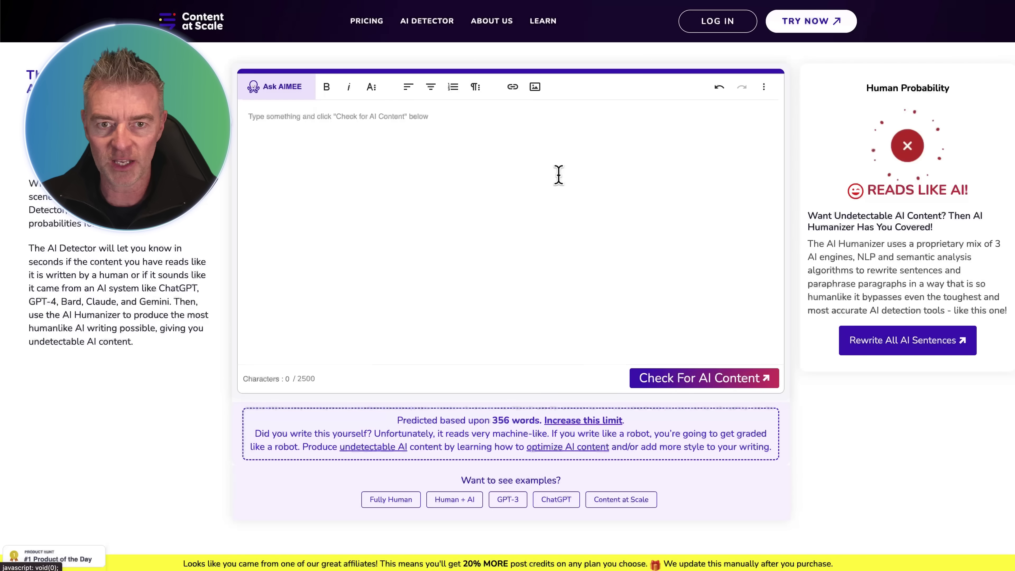
click(494, 183)
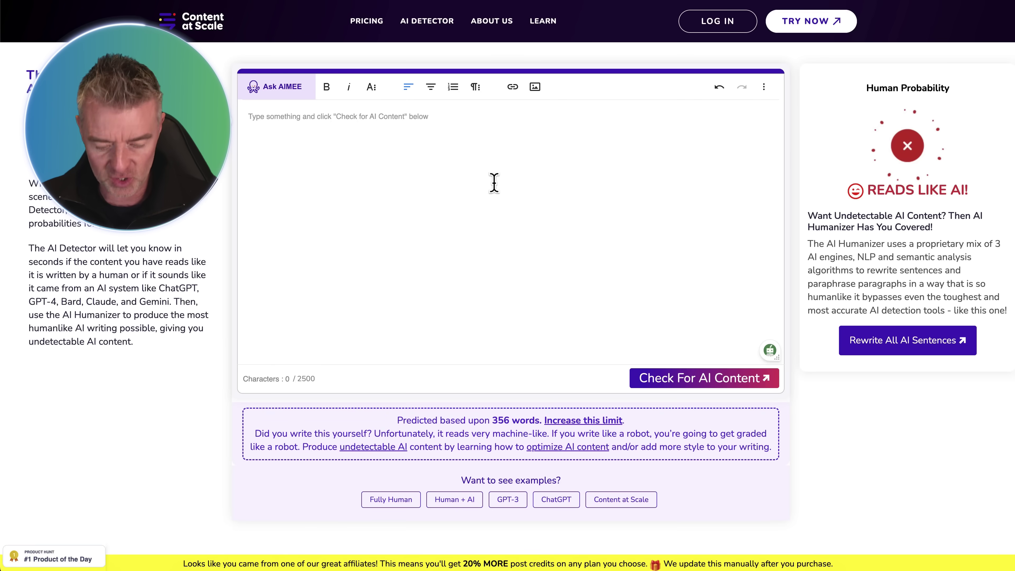
key(ctrl+v)
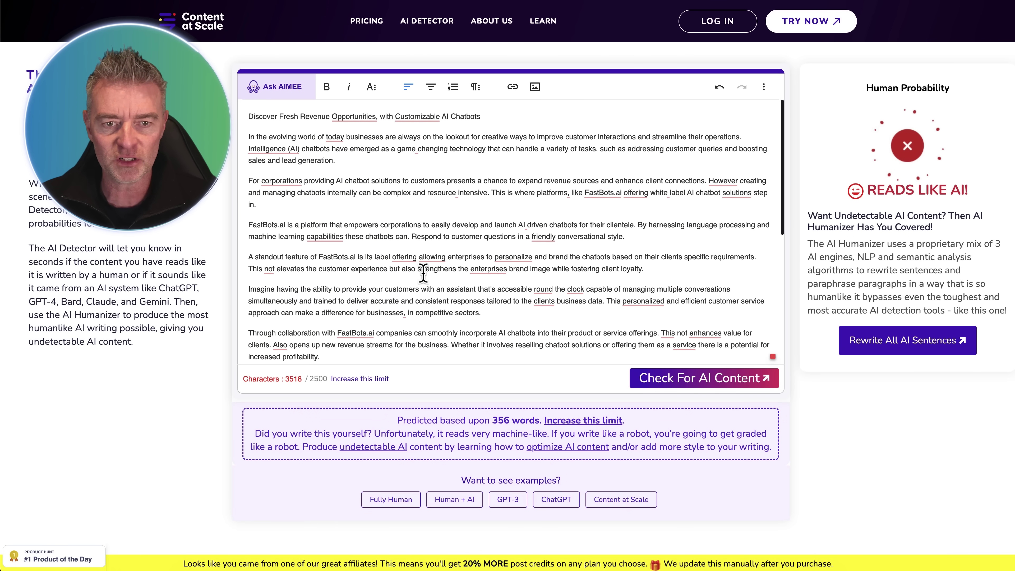
scroll(423, 272, down, 3)
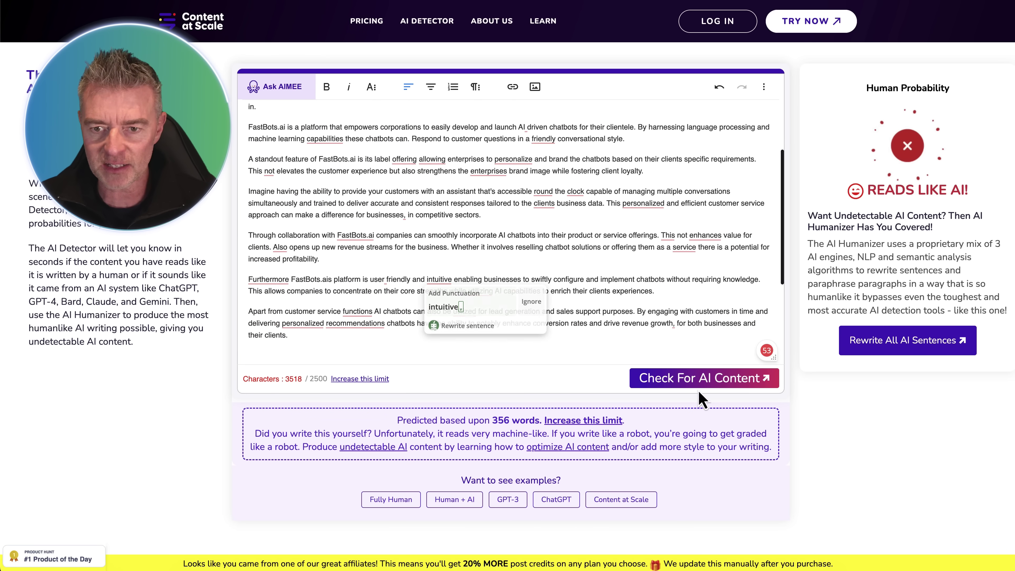
click(699, 390)
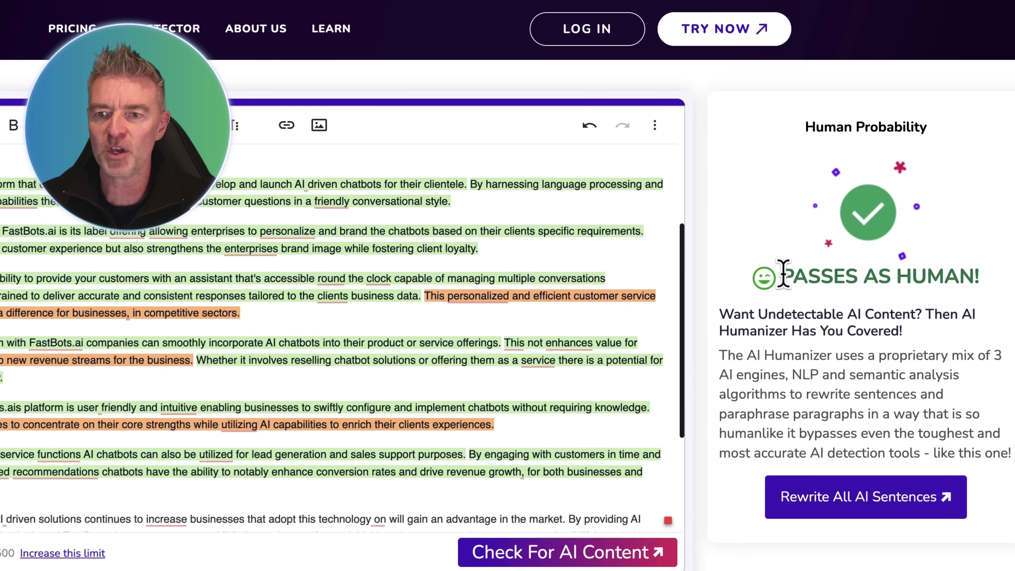
drag(799, 254, 983, 256)
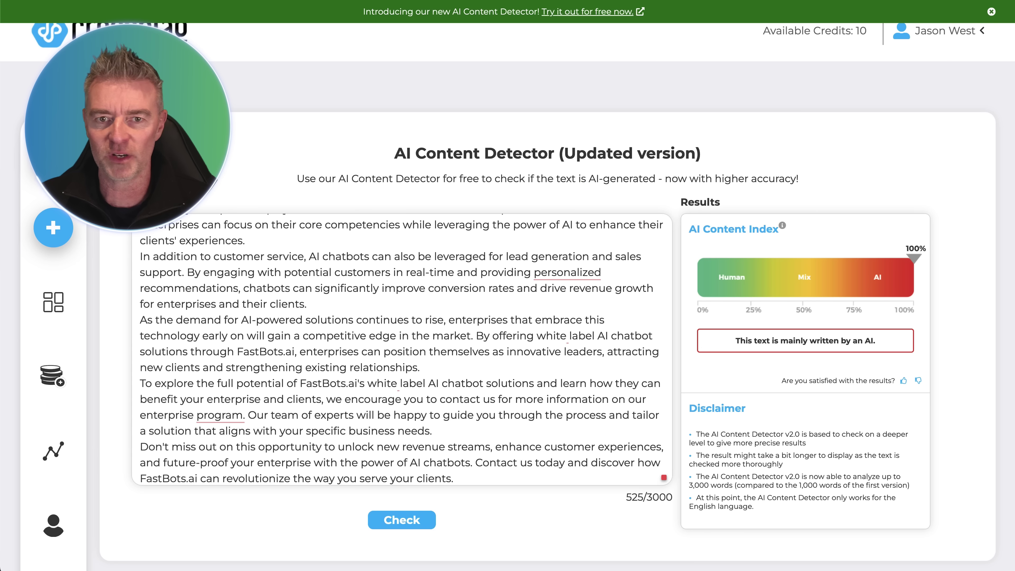
Replace Crossplag's text with the humanized 499-word article and check it, scoring 0% AI.
key(ctrl+a)
key(ctrl+v)
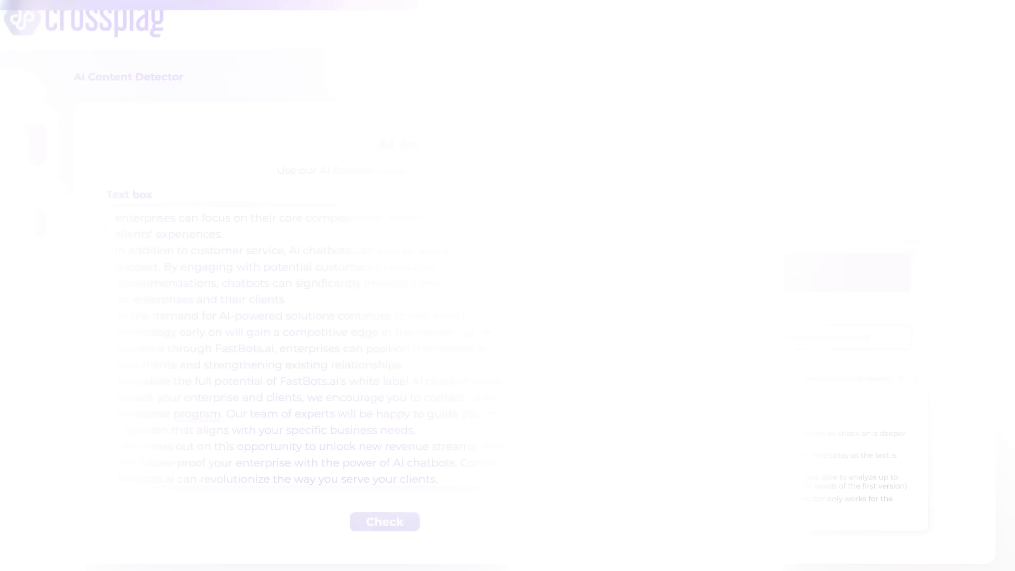
click(402, 519)
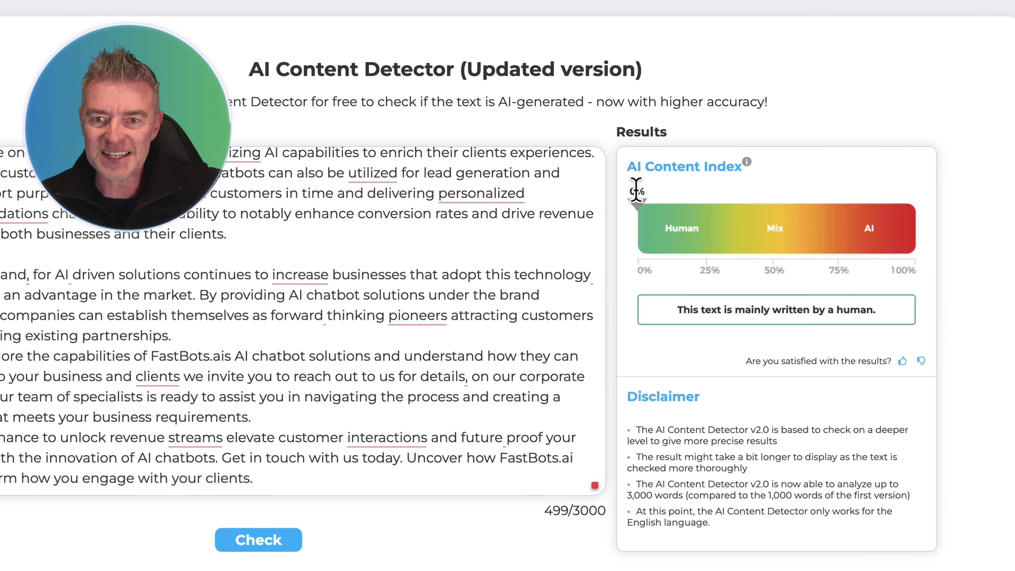
scroll(245, 305, up, 10)
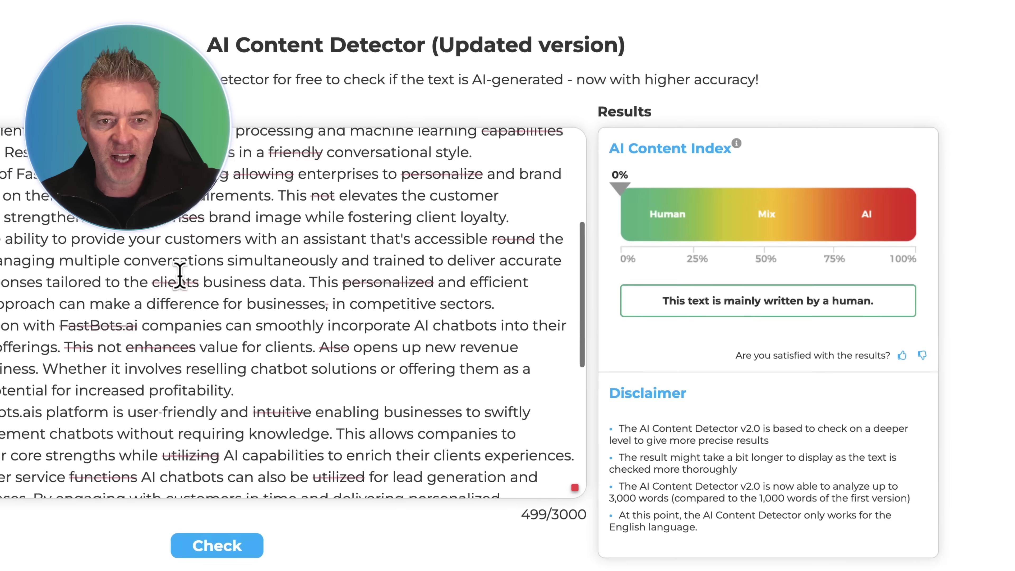
scroll(177, 275, up, 3)
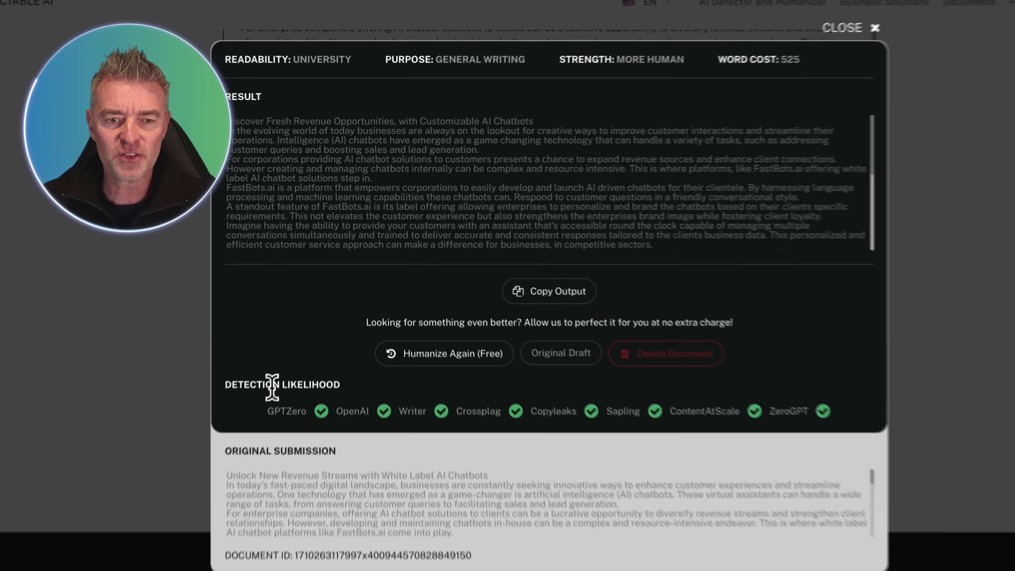
Highlight the Detection Likelihood row showing all eight detectors passed, then deselect it.
drag(266, 411, 358, 408)
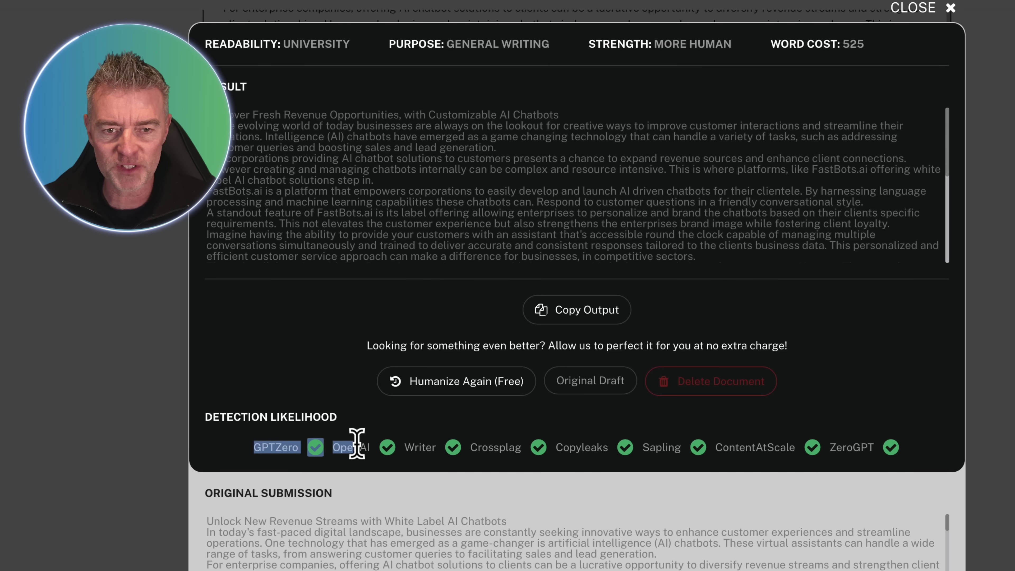
drag(357, 444, 919, 451)
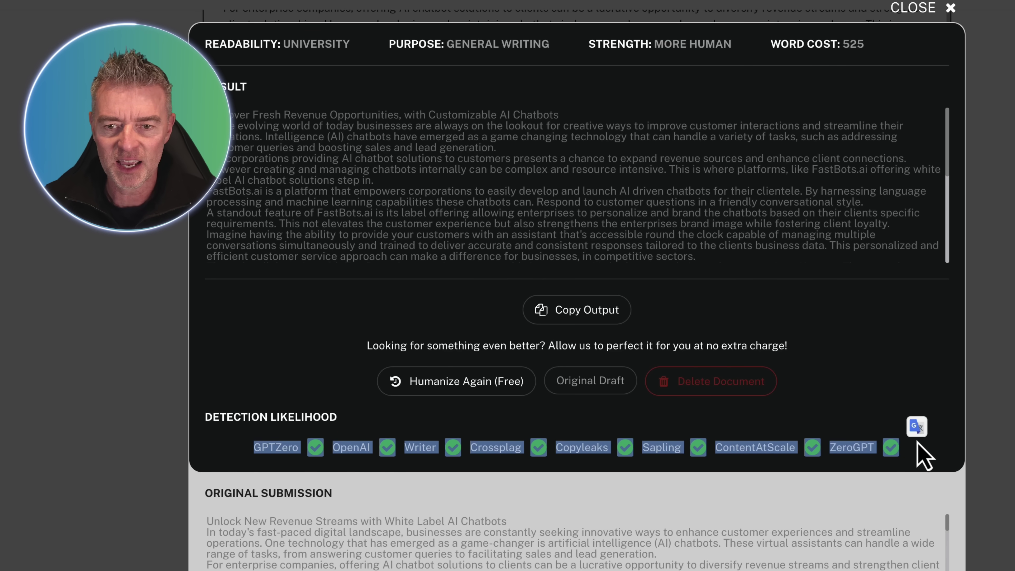
click(342, 165)
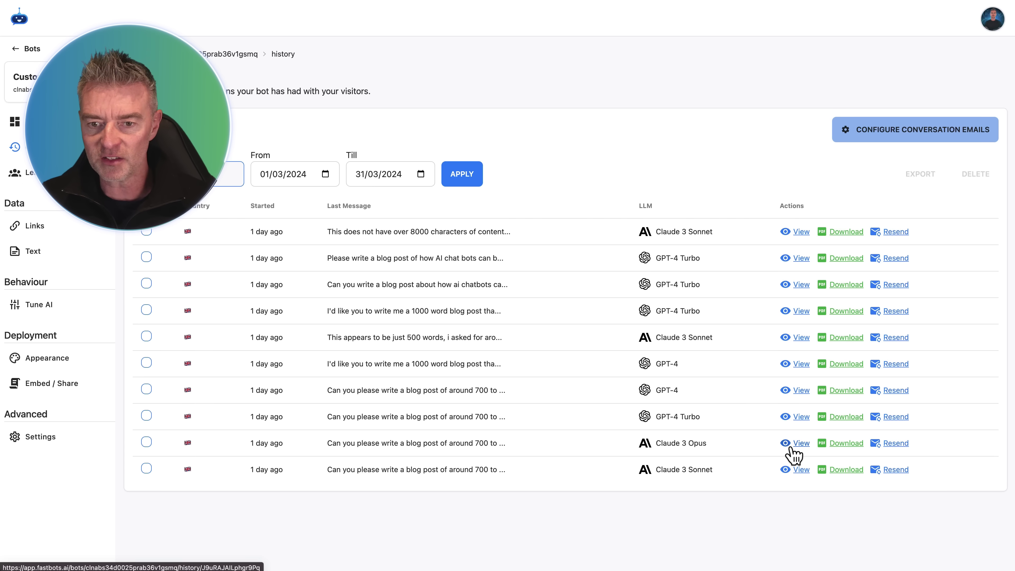
Open the Claude 3 Opus conversation 'Revolutionize Your Enterprise with White Label AI Chatbots' and select its entire reply.
click(804, 443)
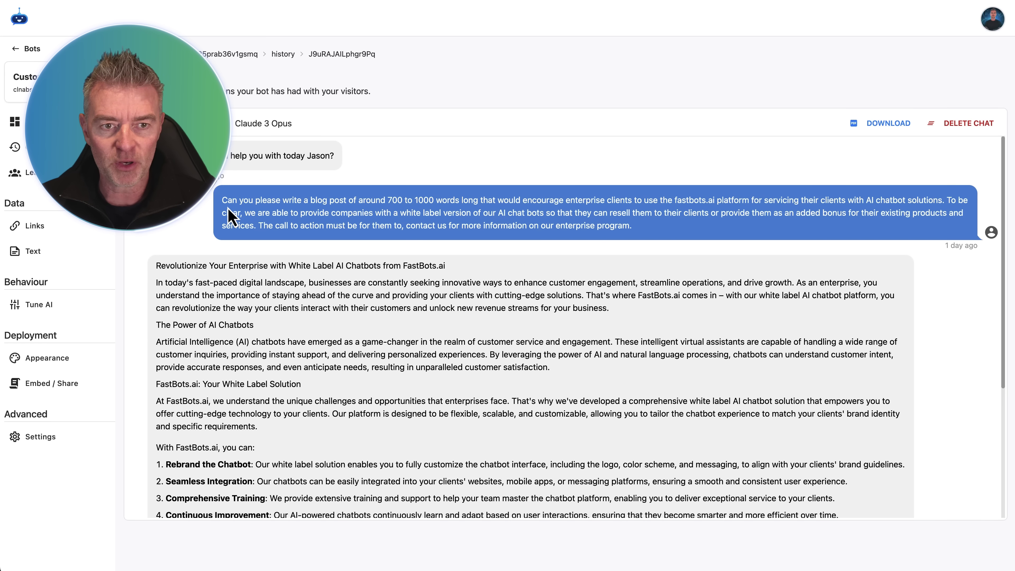
drag(226, 200, 518, 199)
click(339, 361)
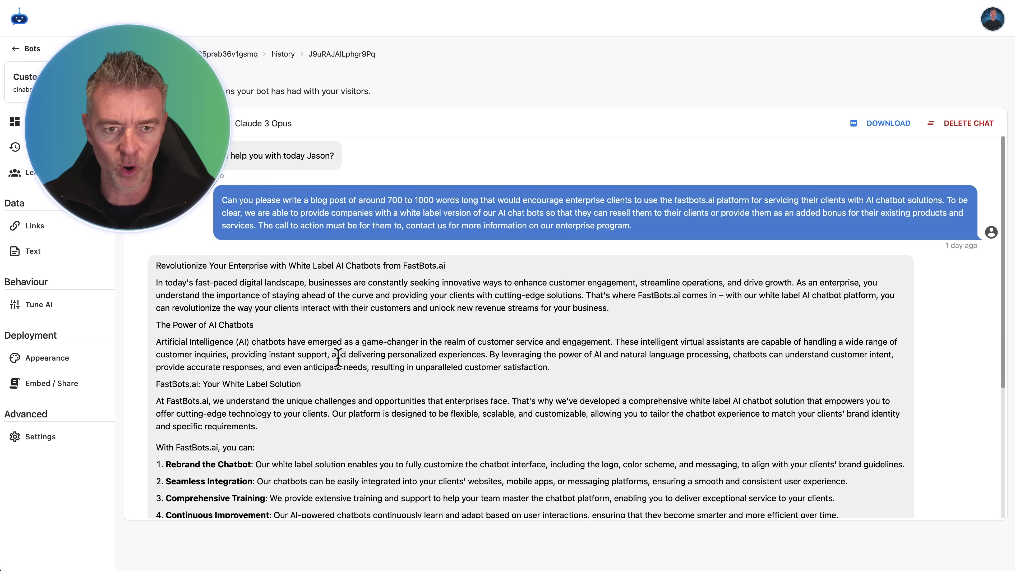
scroll(338, 361, down, 5)
scroll(340, 366, up, 5)
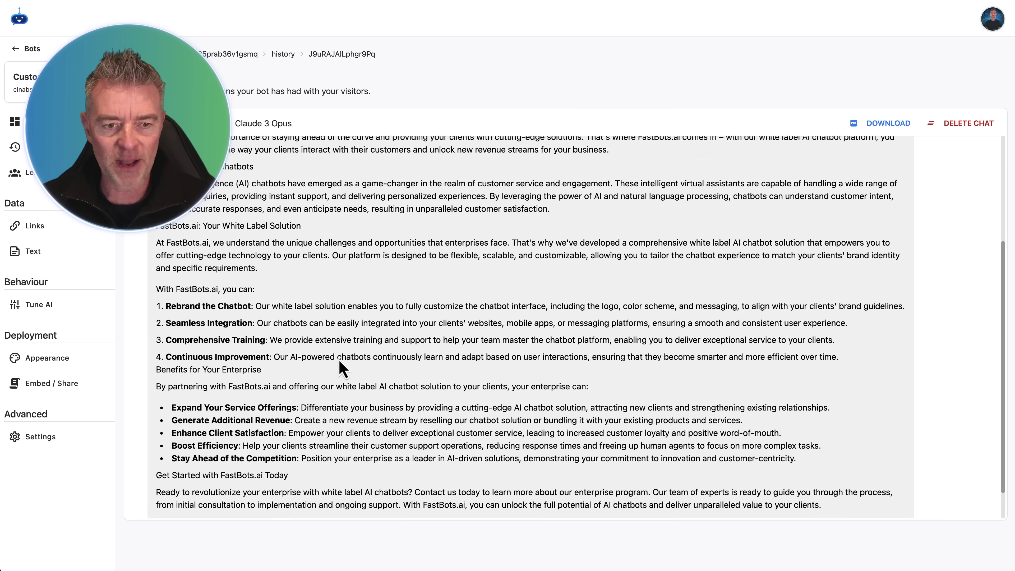
drag(157, 265, 735, 519)
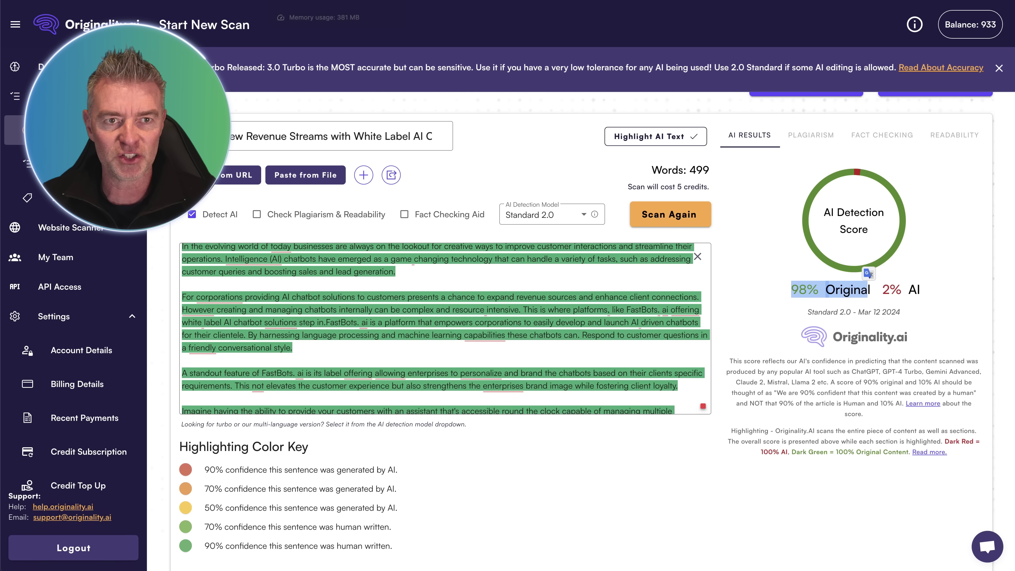
Replace the scan box text with the pasted unedited Claude 3 Opus article.
click(393, 328)
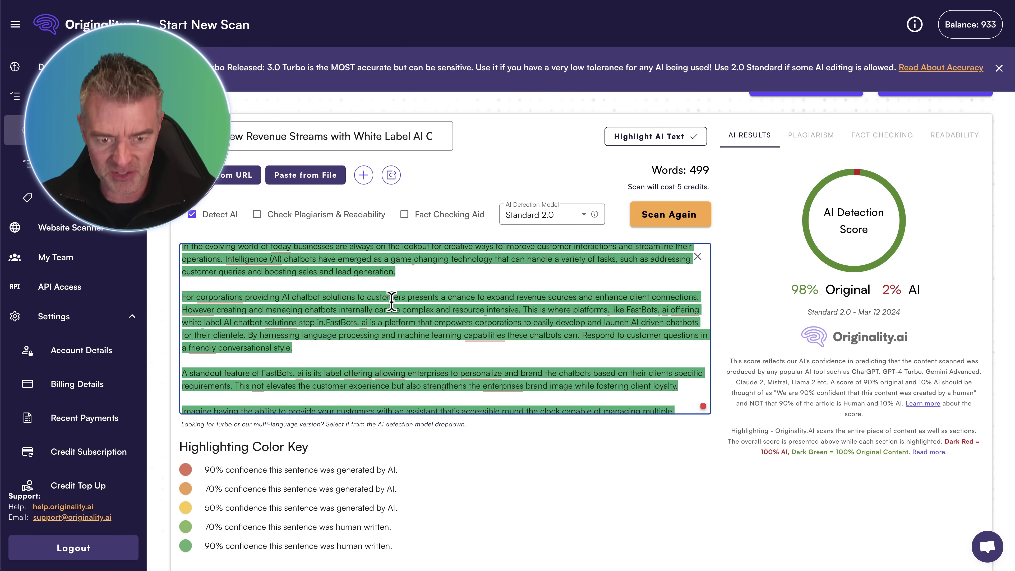
key(ctrl+a)
key(BackSpace)
key(ctrl+v)
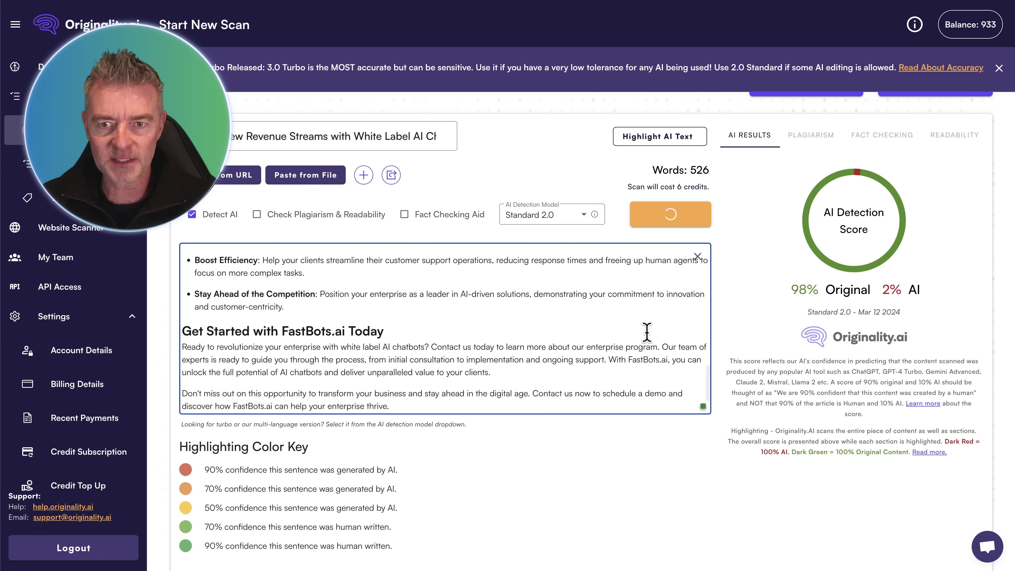
Rescan the 526-word article and highlight its 99% AI score.
scroll(326, 312, up, 20)
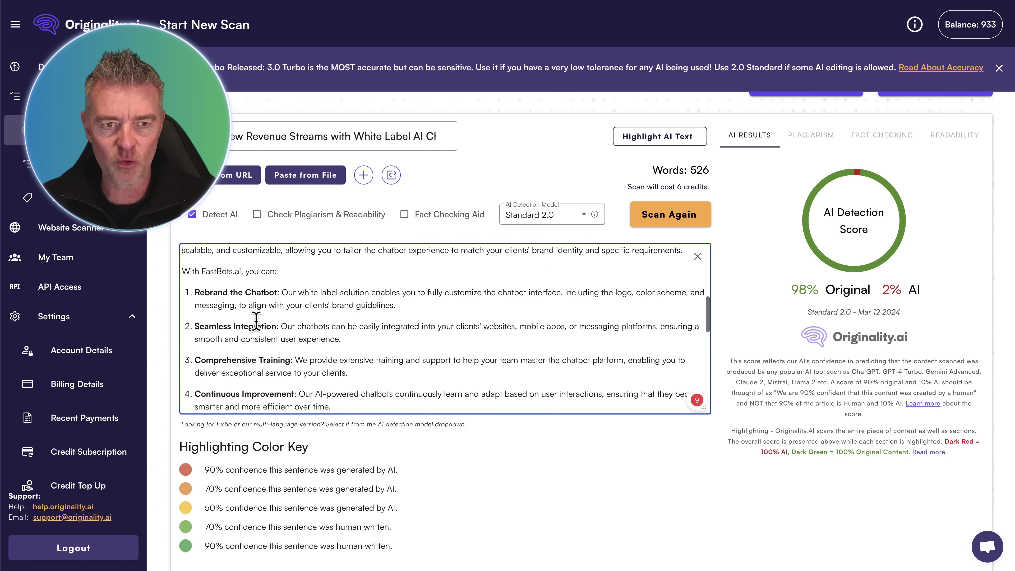
click(674, 228)
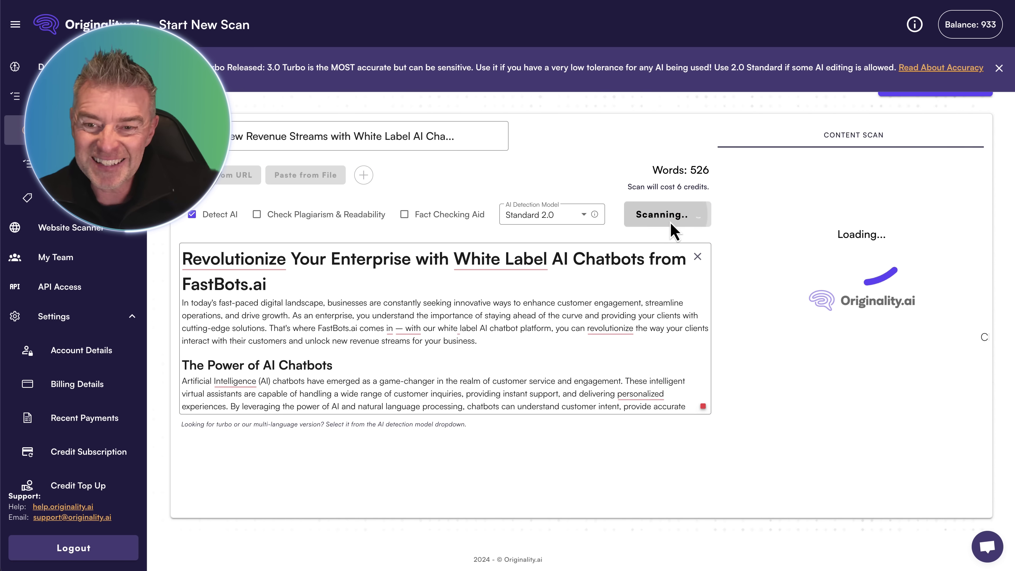
mouse_move(624, 328)
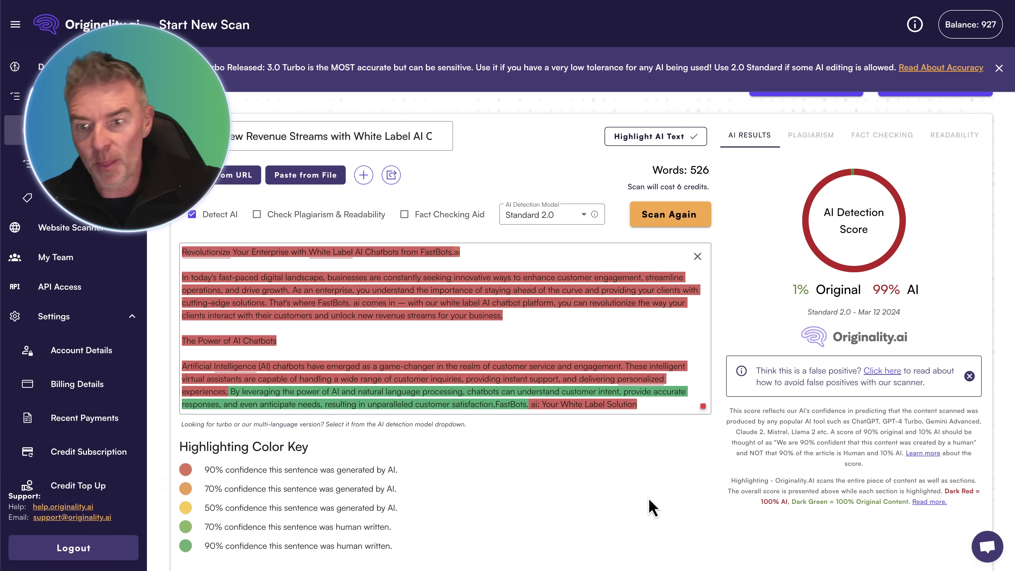
drag(872, 289, 919, 290)
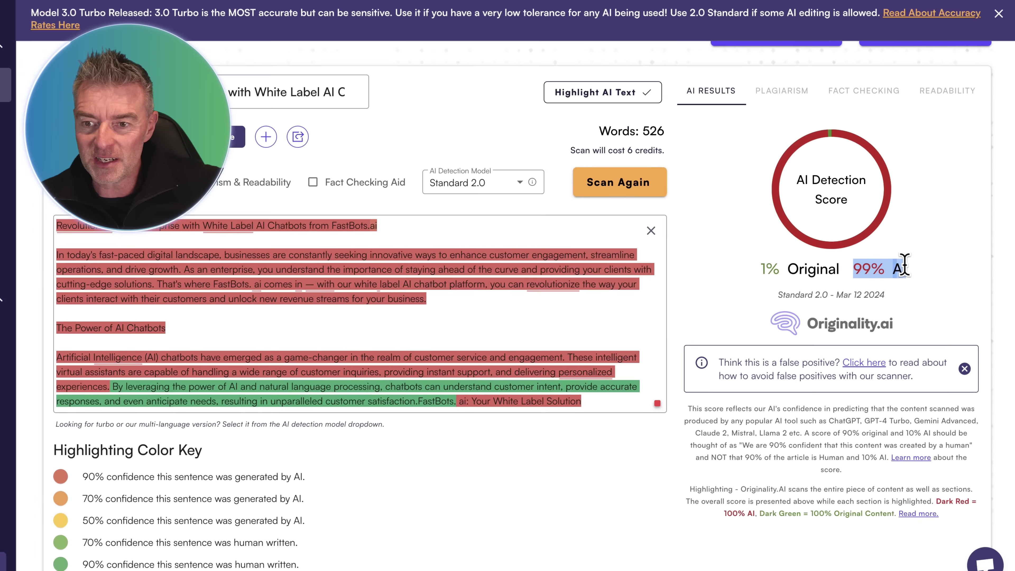